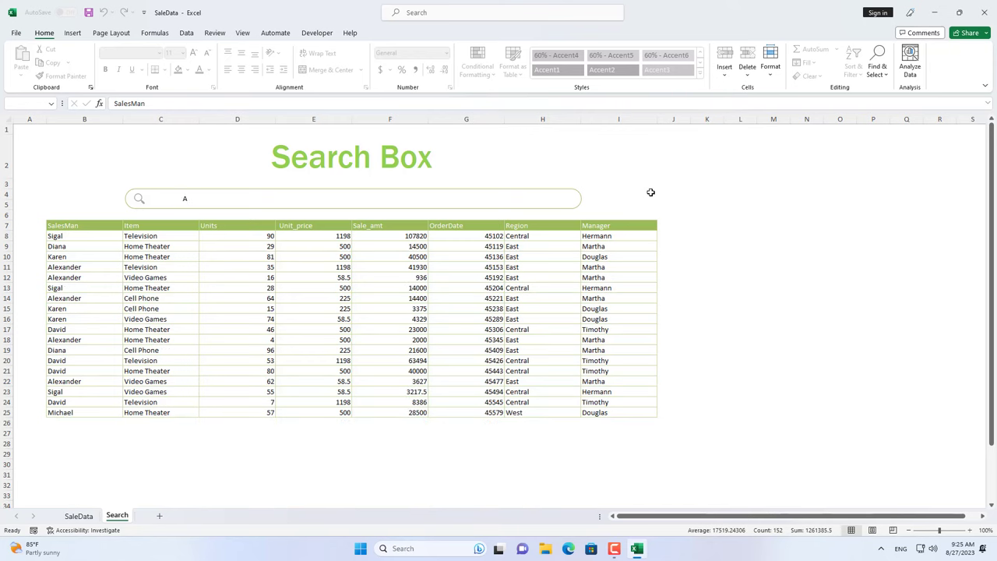
Step: Try the finished search box by filtering the records with the first letters of two different salesperson names
text(l)
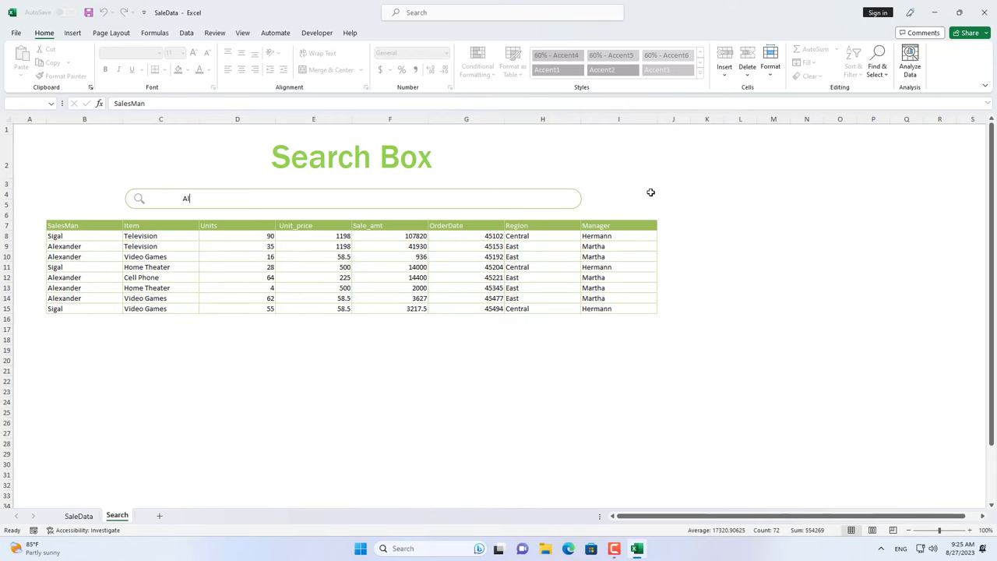
text(e)
key(BackSpace)
key(BackSpace)
key(BackSpace)
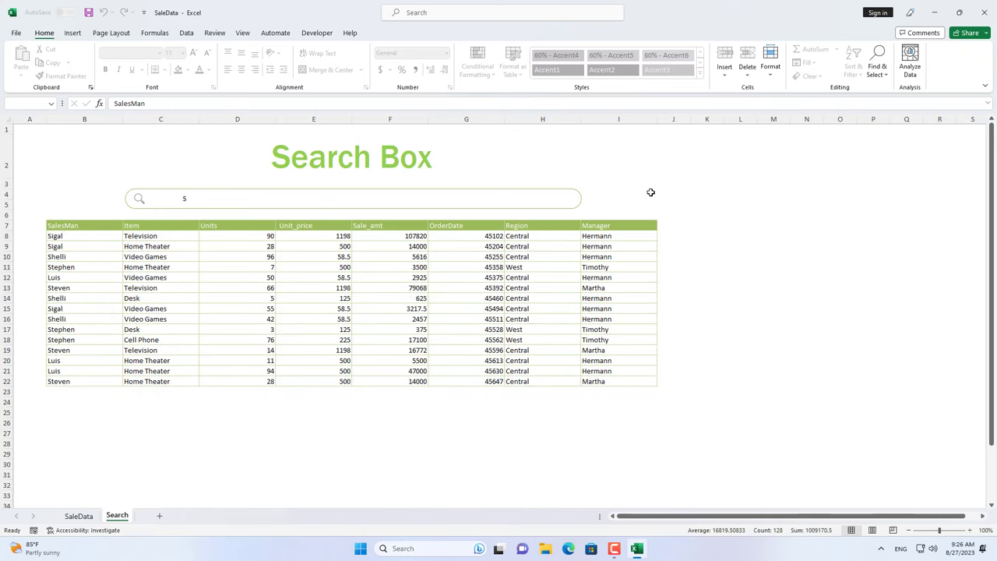
text(Sig)
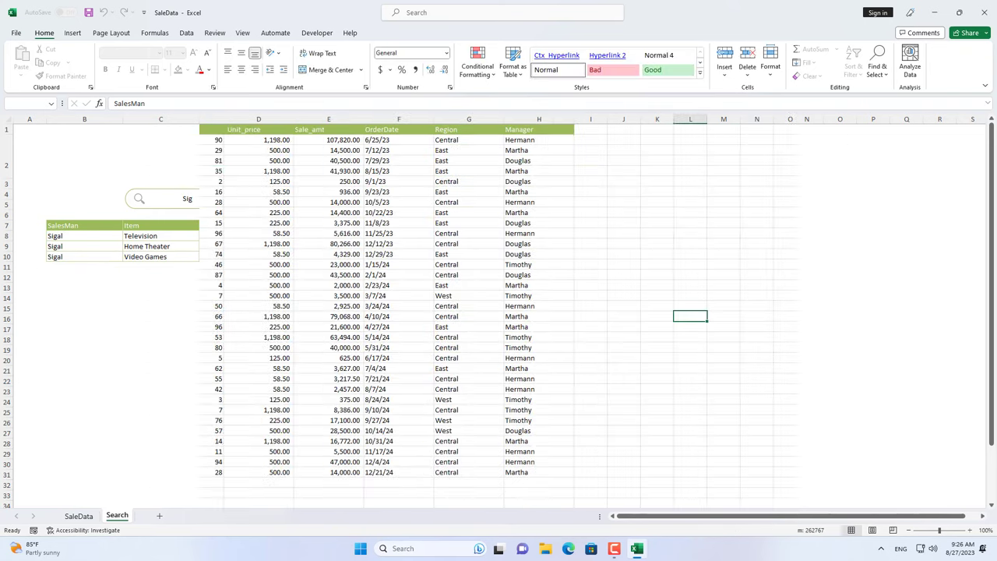
Step: Review the sales records on the SaleData sheet and the column header row on the Search sheet
drag(183, 128, 536, 469)
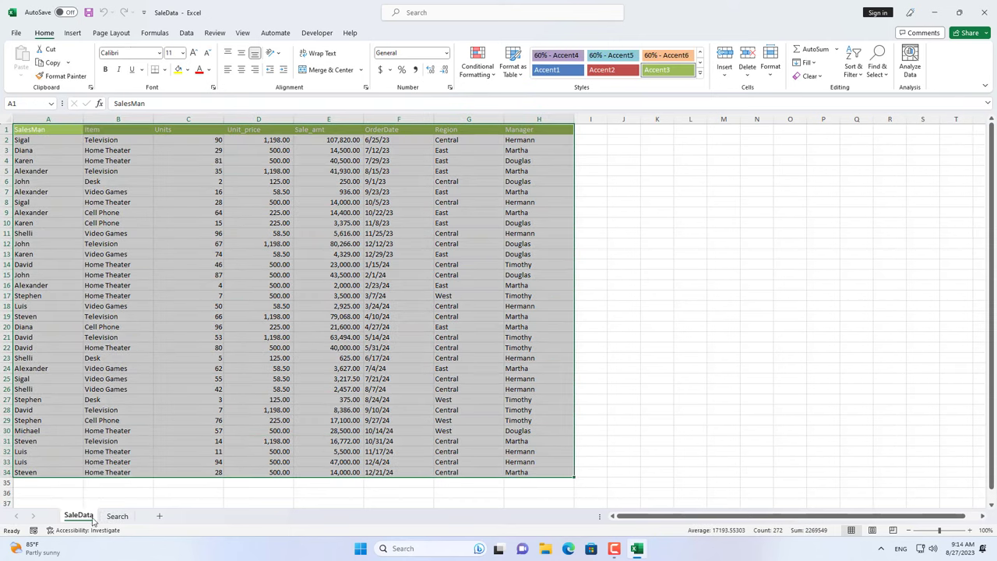
click(80, 492)
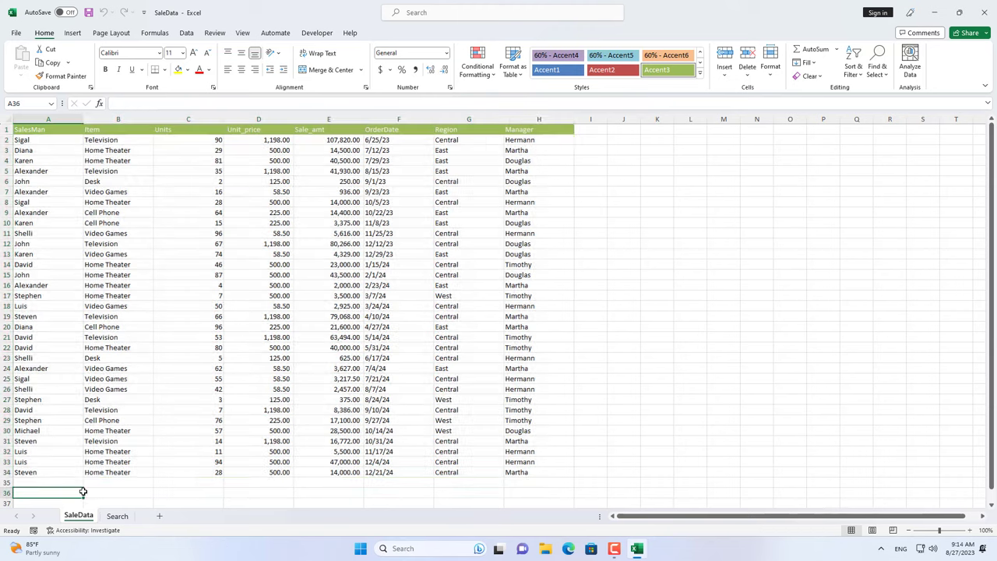
click(119, 516)
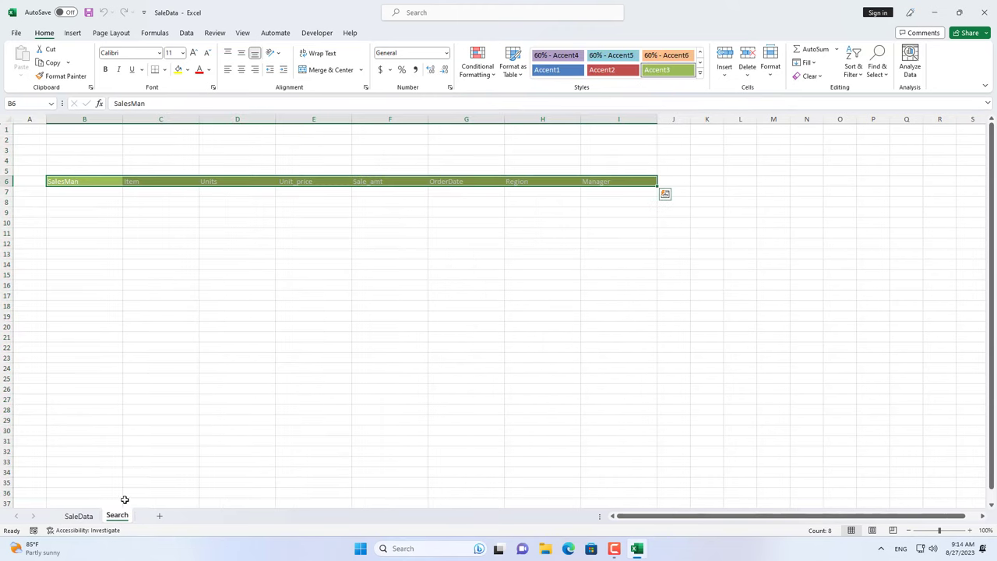
drag(76, 179, 612, 180)
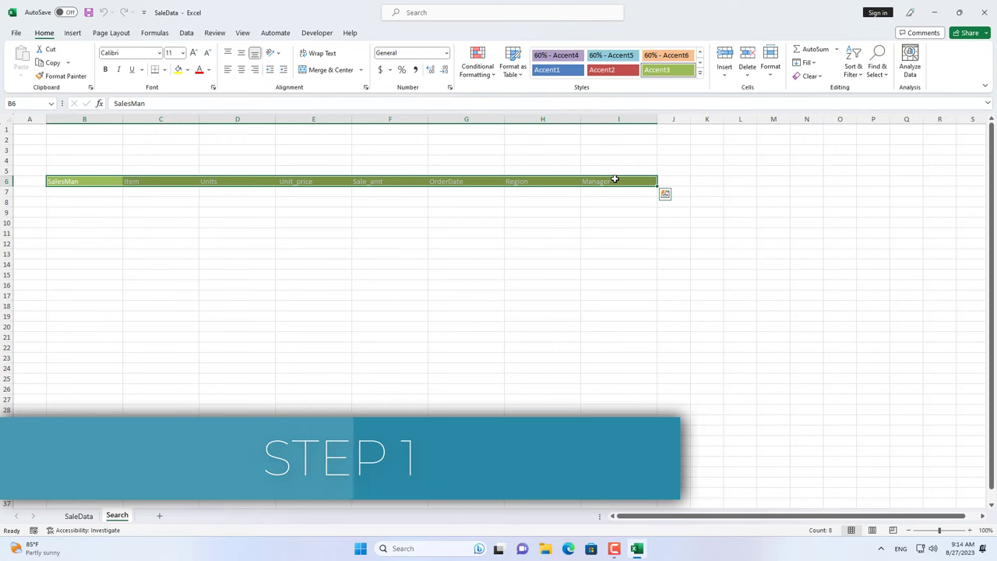
click(605, 211)
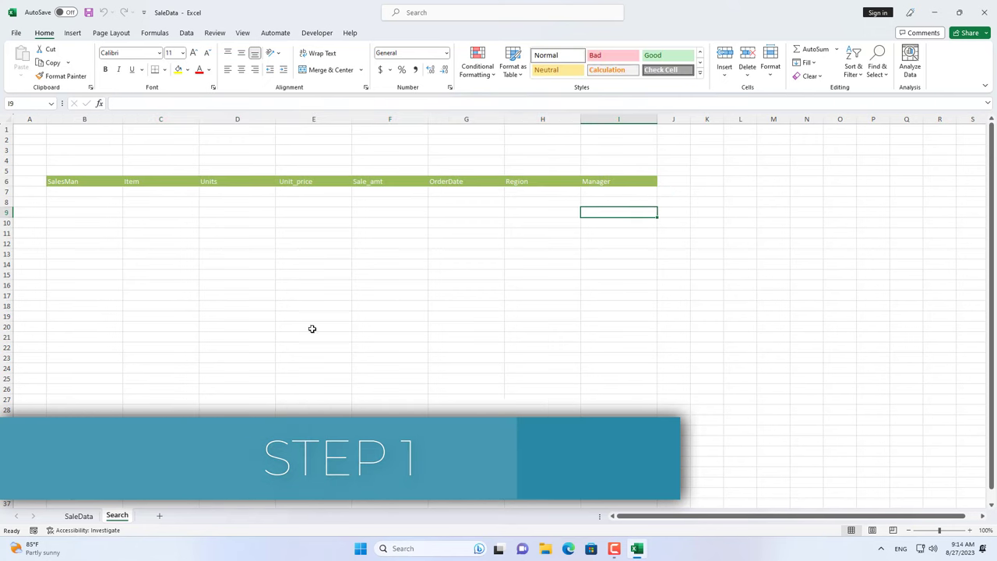
Step: Convert the range A1:H34 on the SaleData sheet into a table with headers
click(78, 516)
drag(55, 133, 522, 472)
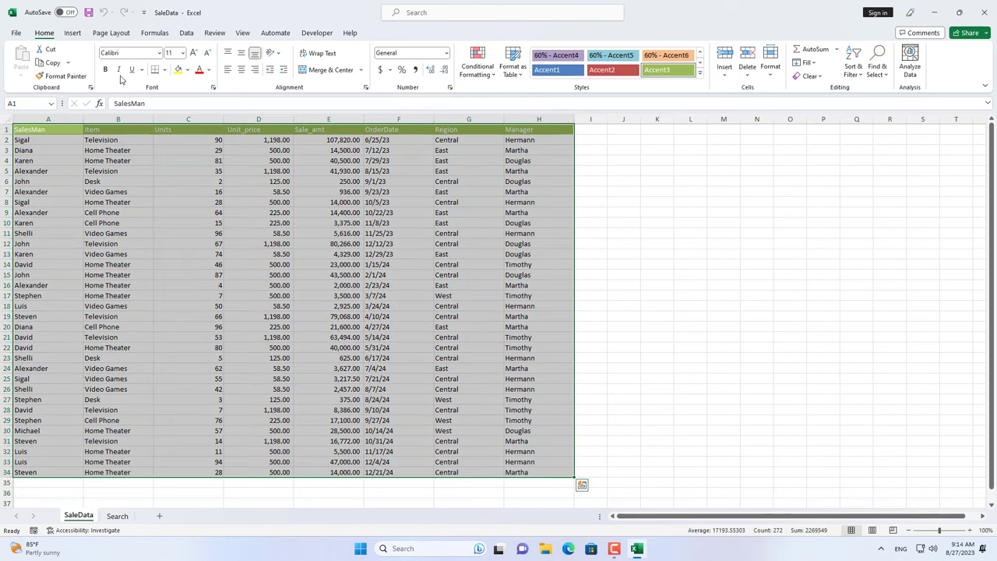
click(73, 32)
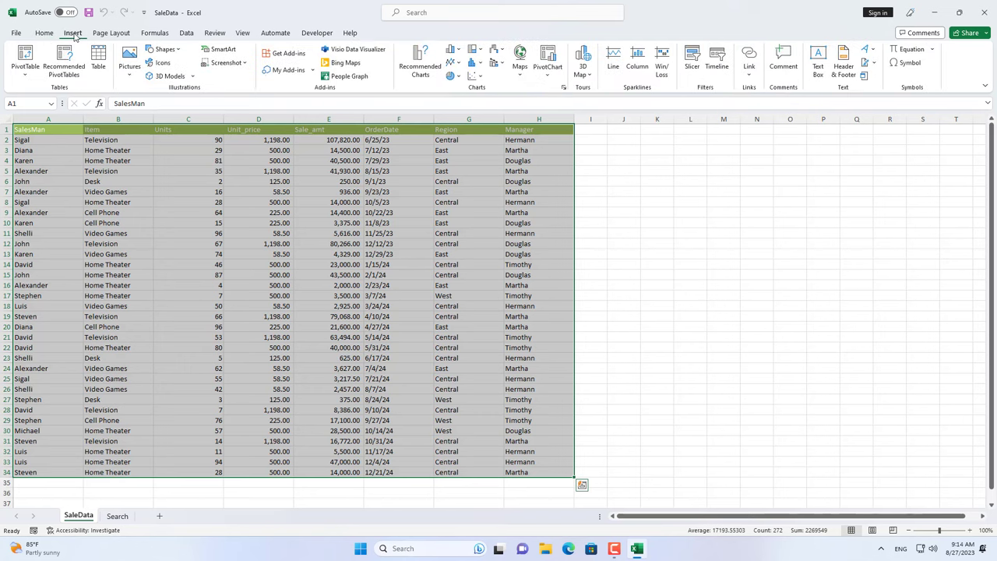
click(102, 65)
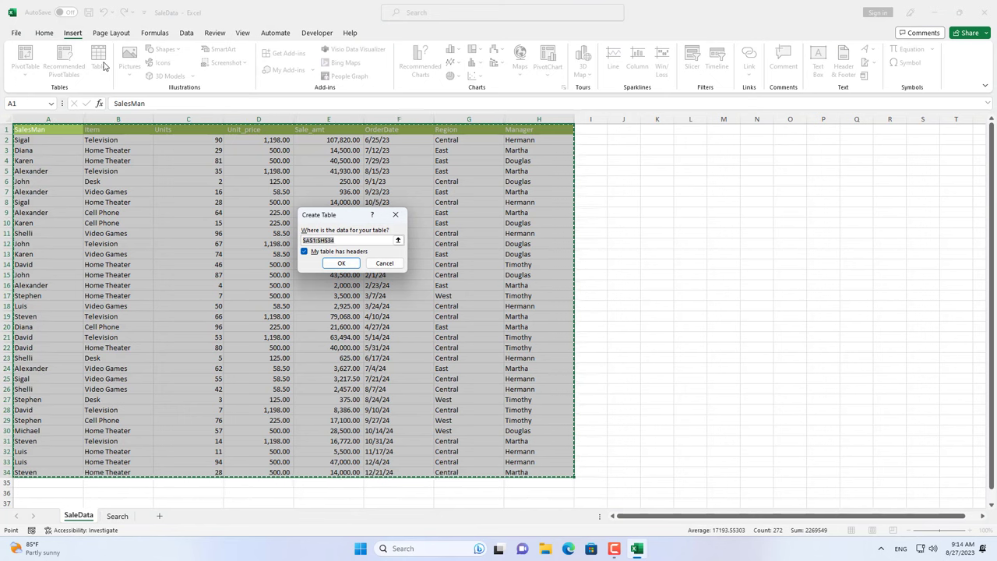
click(343, 264)
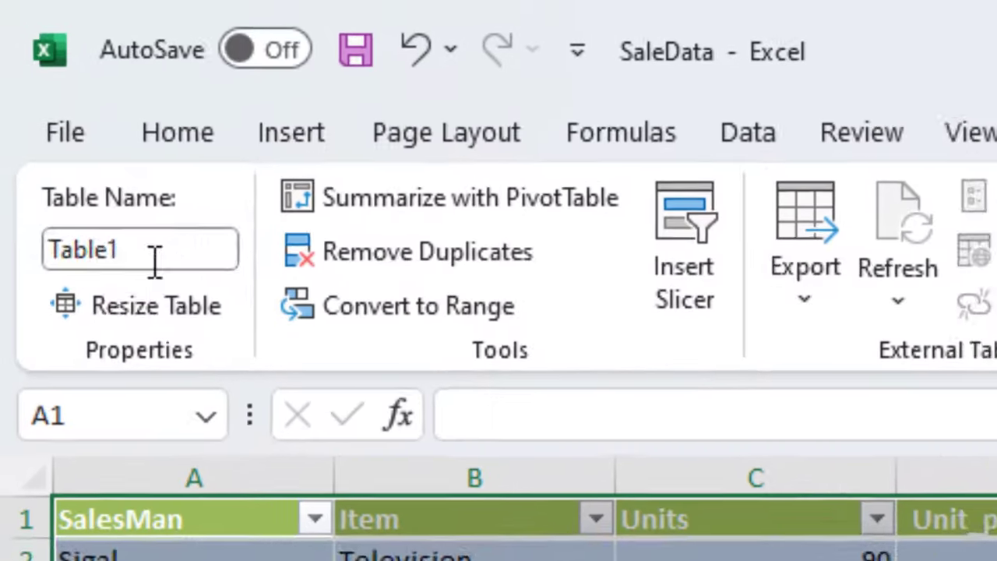
Step: Rename the new sales table as Data
click(38, 64)
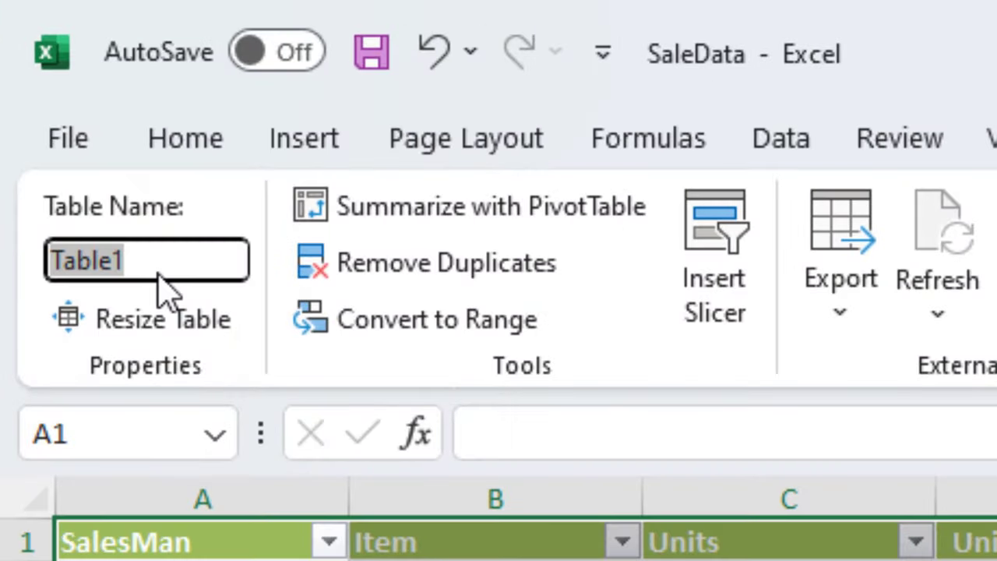
text(Data)
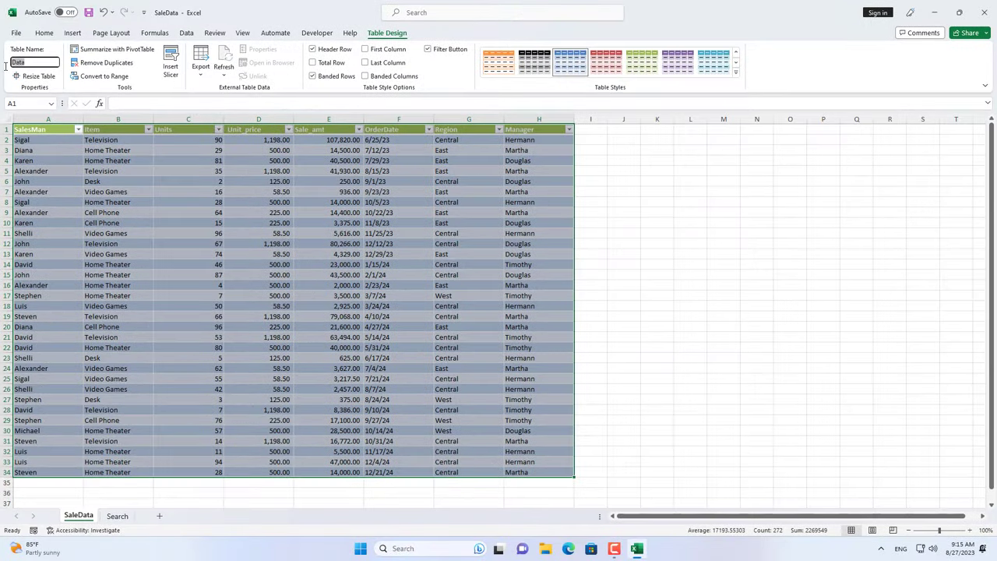
click(709, 306)
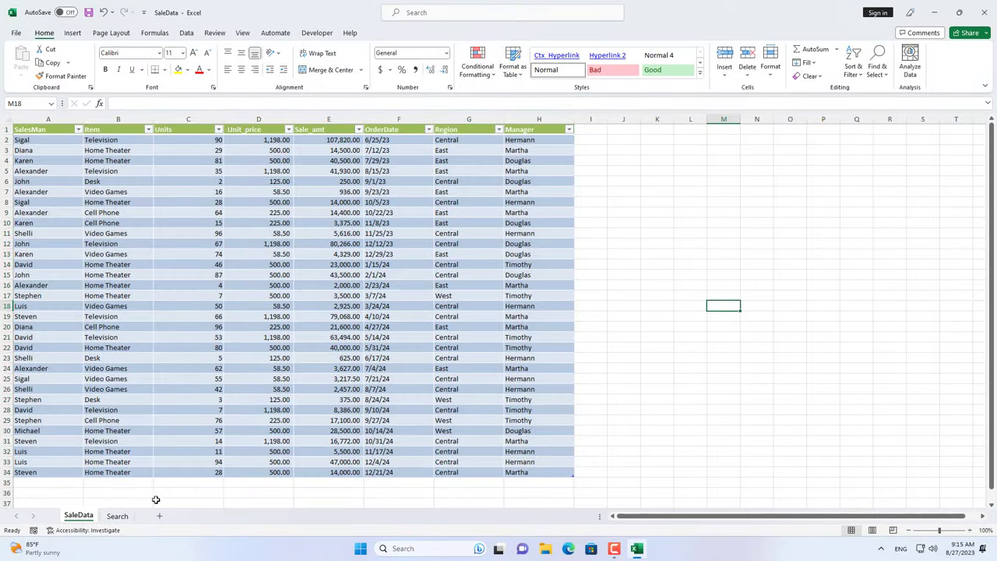
Step: Fill cell B1 on the Search sheet with yellow
click(116, 517)
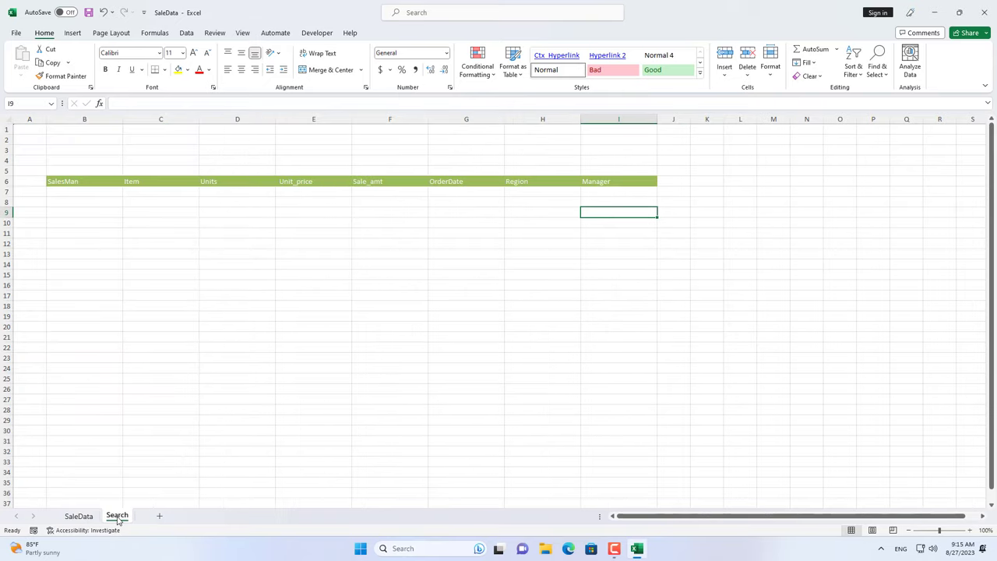
click(107, 128)
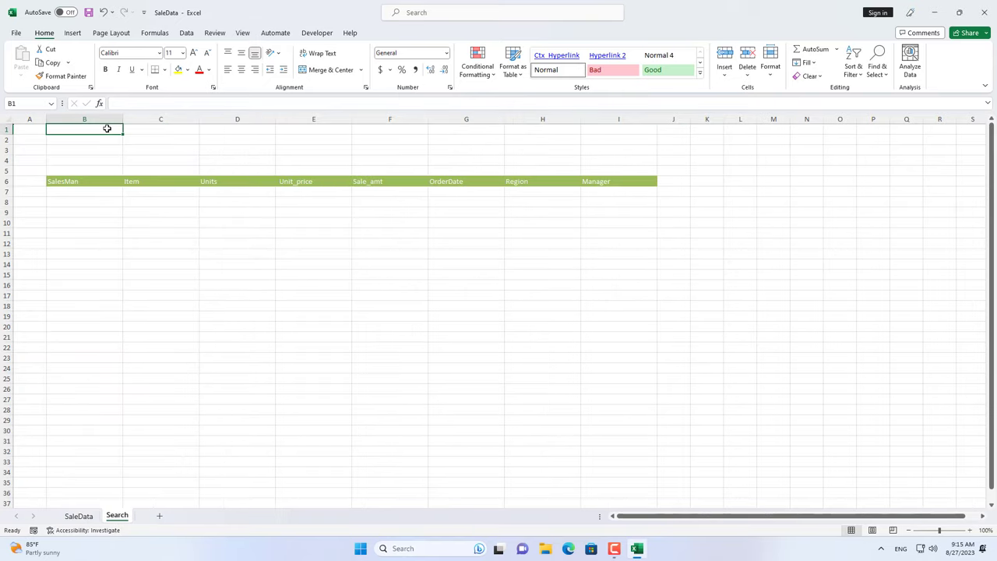
click(179, 71)
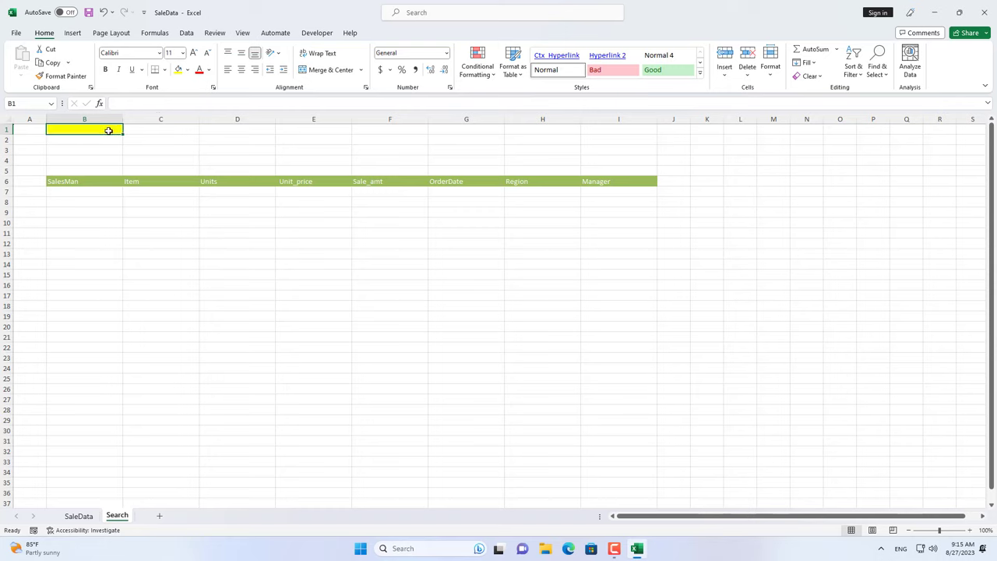
Step: Start a FILTER formula in cell B7 of the Search sheet, using the whole Data table as its array
click(105, 191)
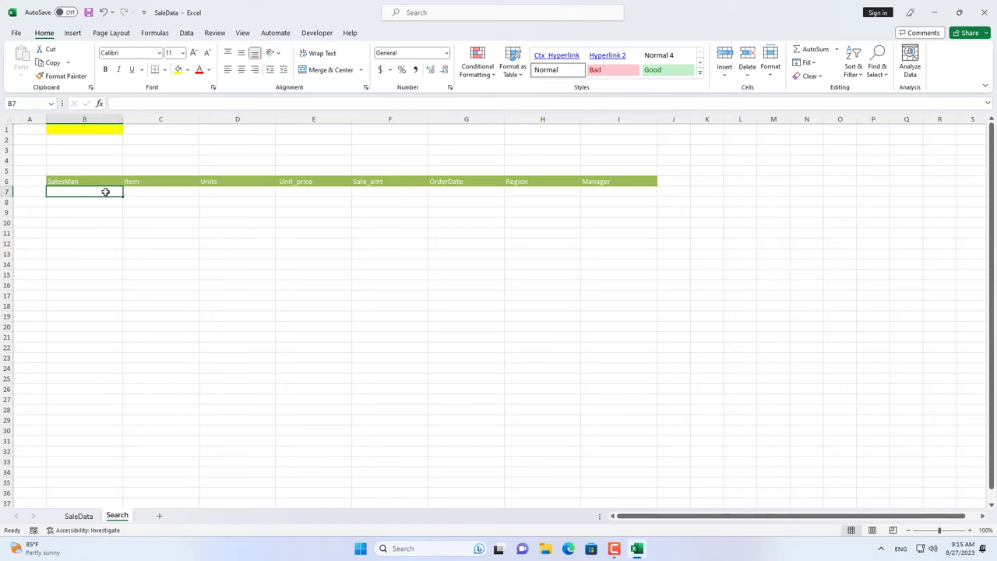
click(130, 100)
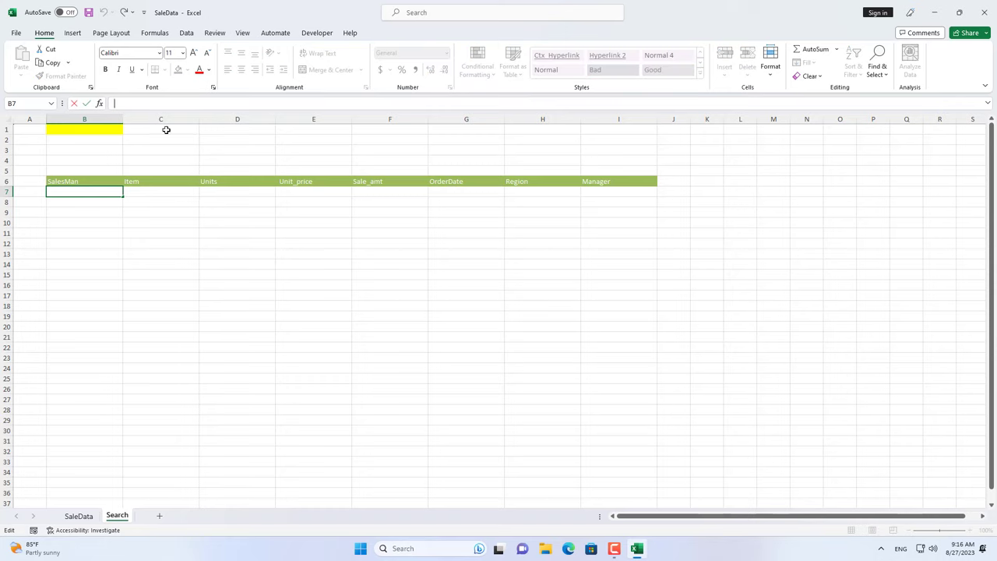
text(=)
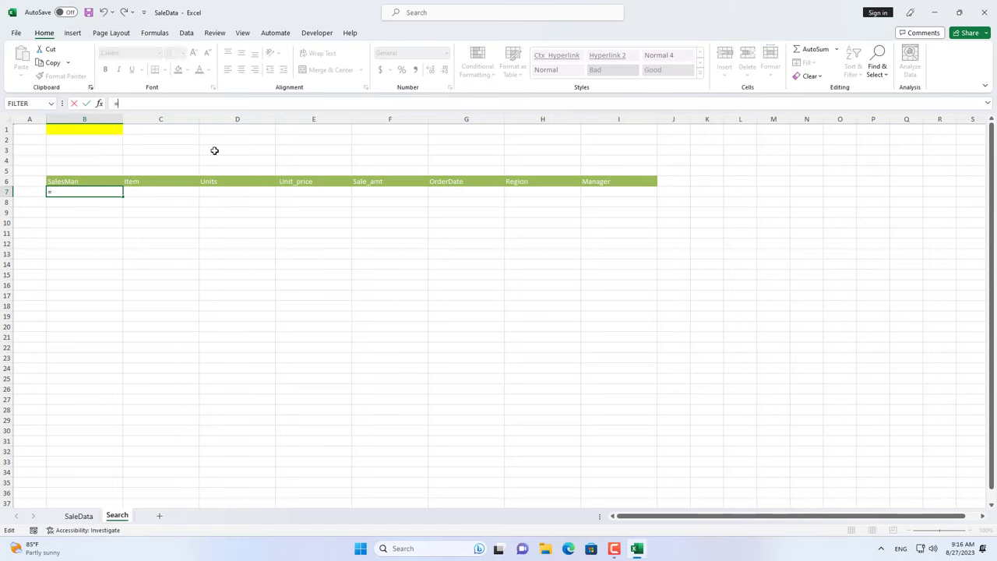
text(filt)
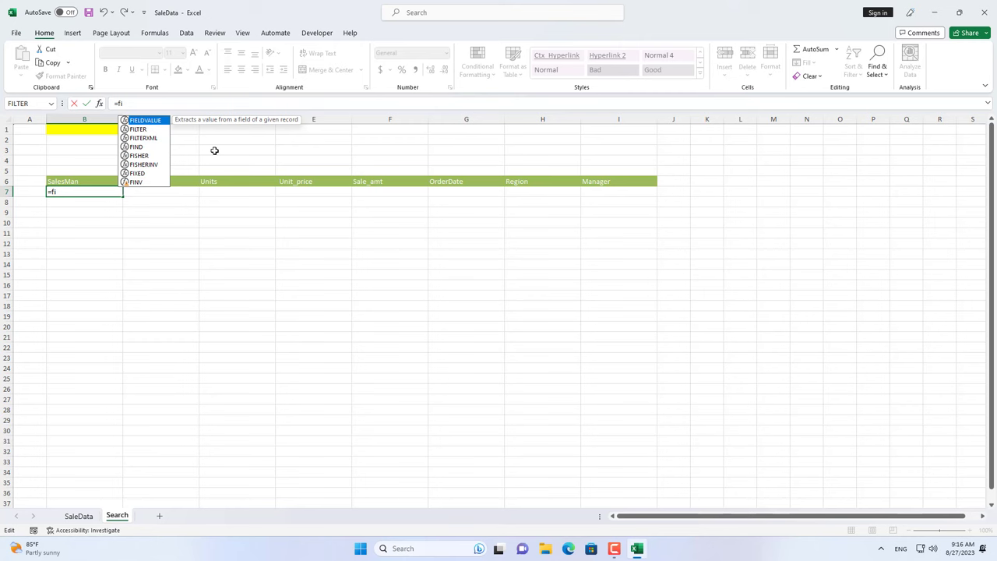
key(Tab)
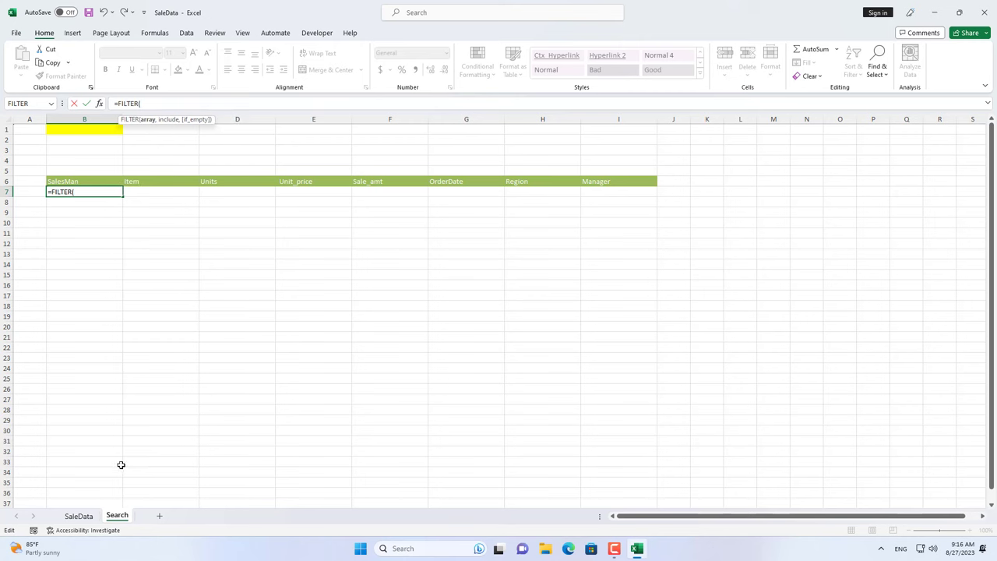
click(82, 516)
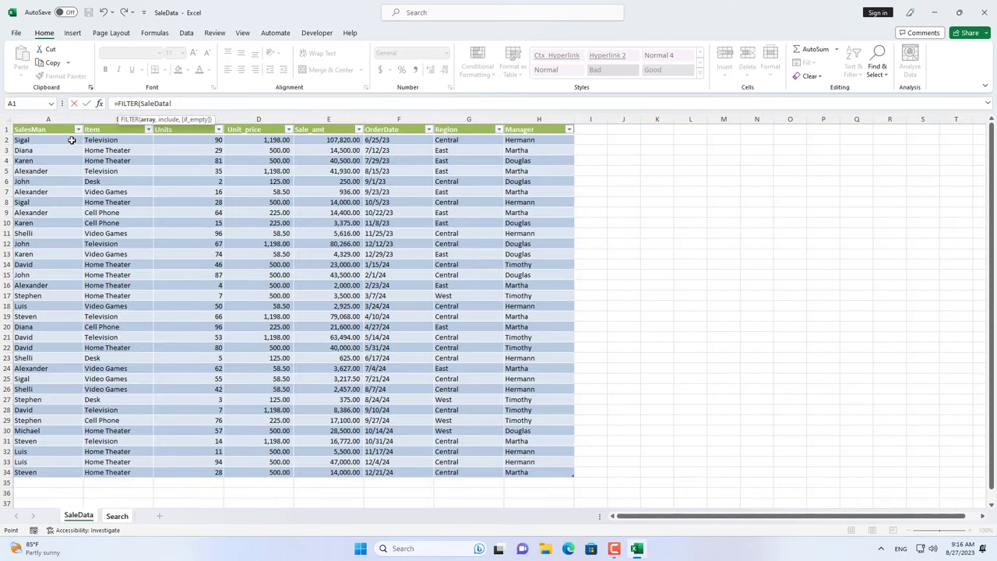
drag(71, 140, 550, 472)
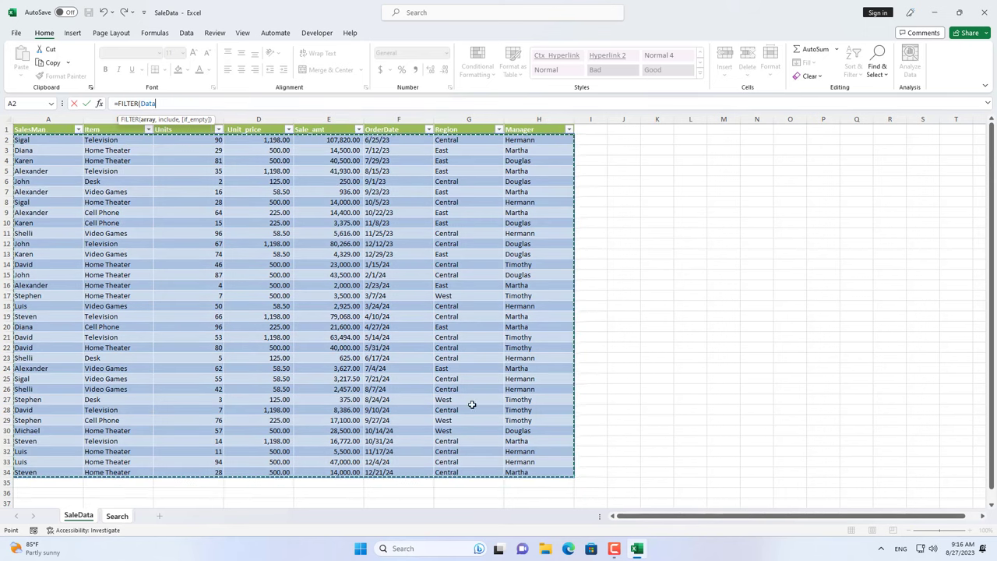
Step: Add the include condition Data[SalesMan]=Search!B1 to the FILTER formula
text(,)
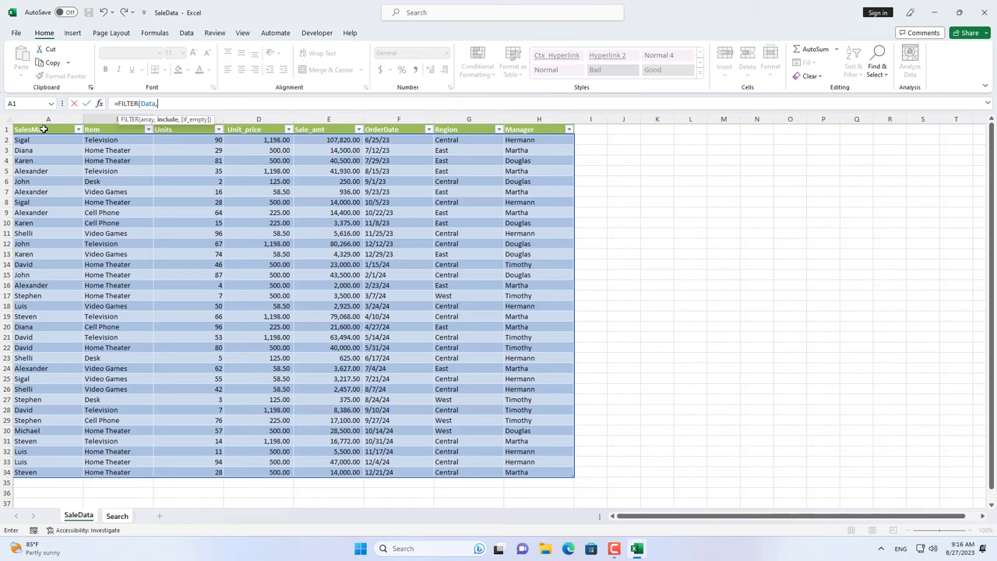
click(47, 121)
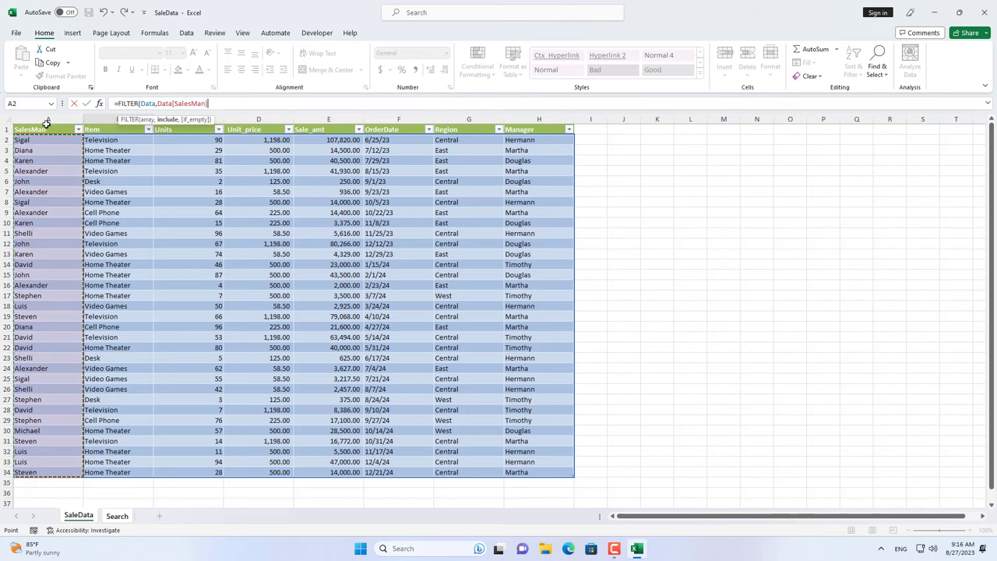
text(=)
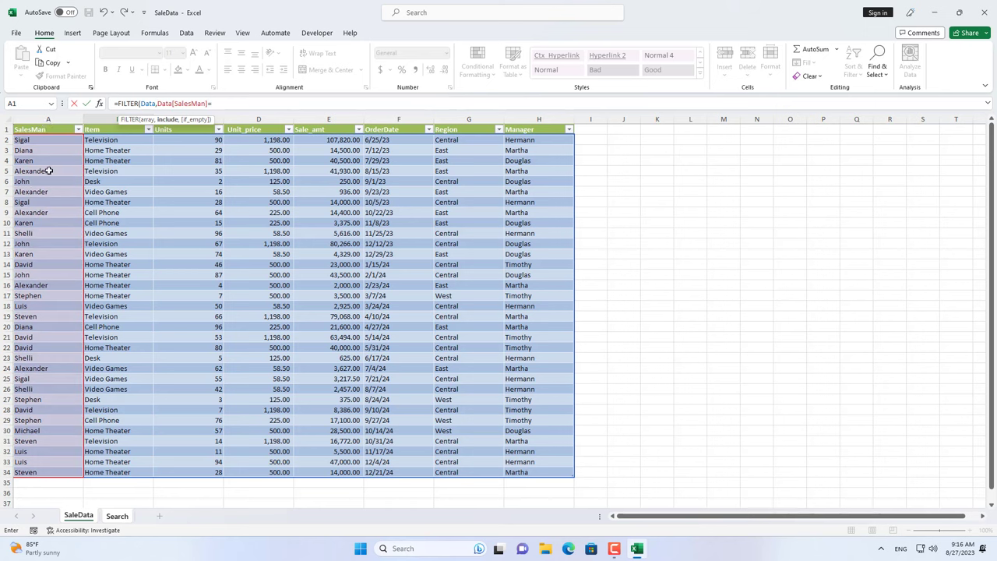
click(116, 515)
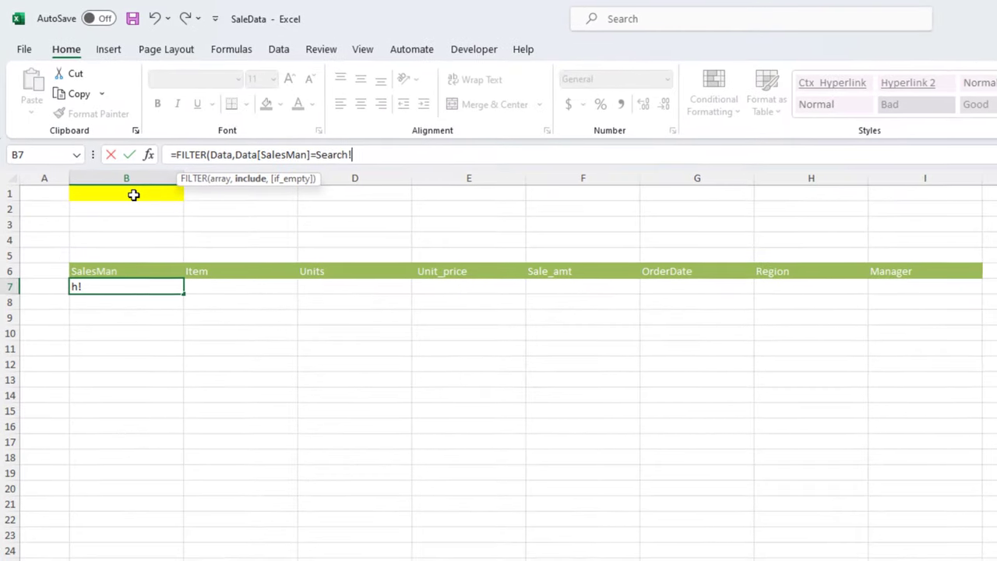
click(90, 130)
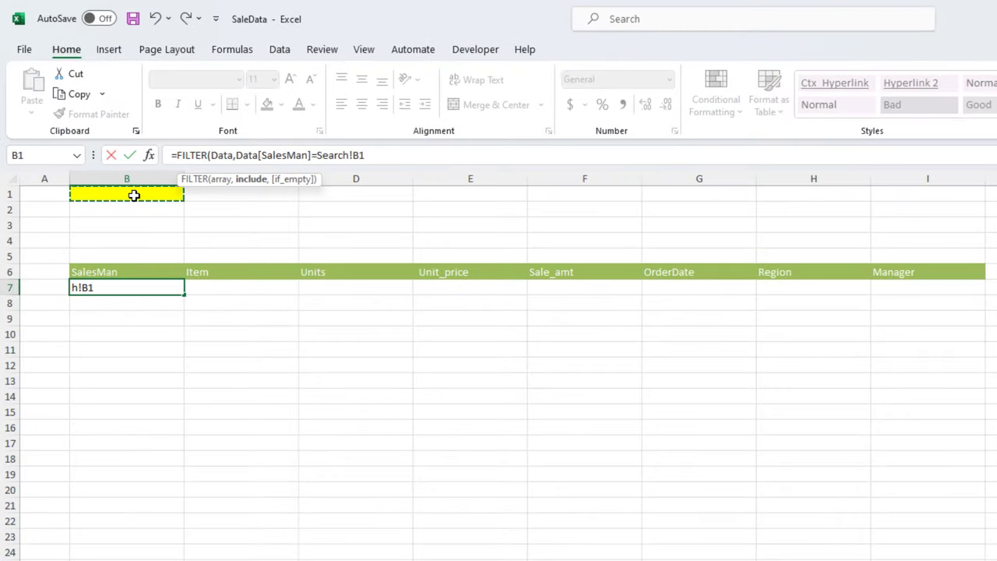
Step: Complete the FILTER formula with "Not match found" as the if_empty text and commit it in B7
text(,"Not match fou)
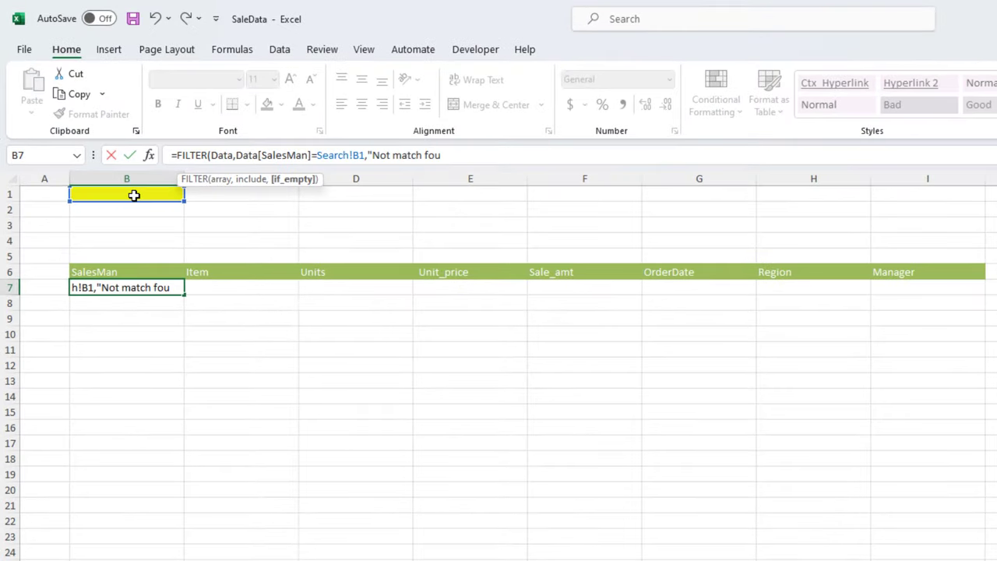
text(nd"))
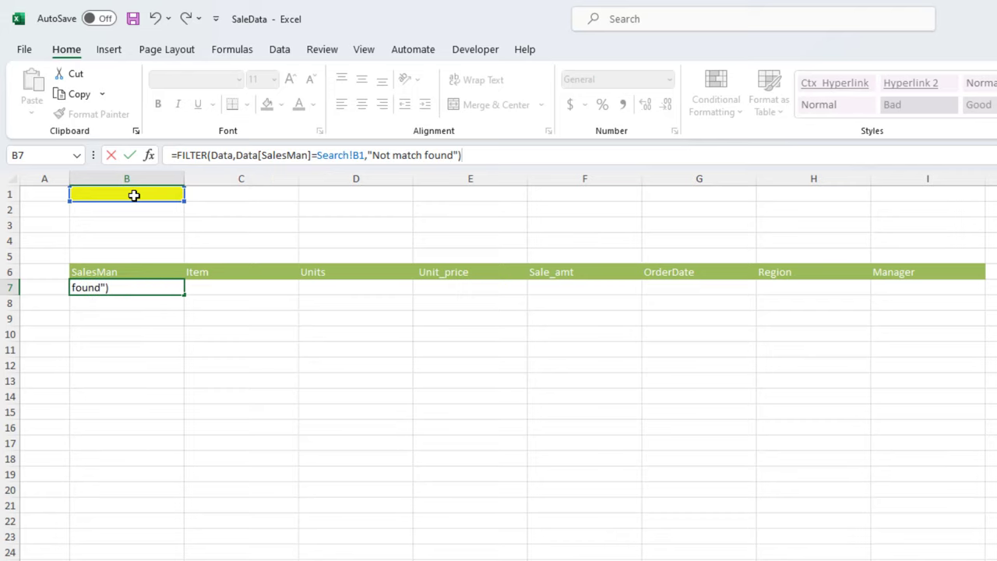
key(Return)
key(Up)
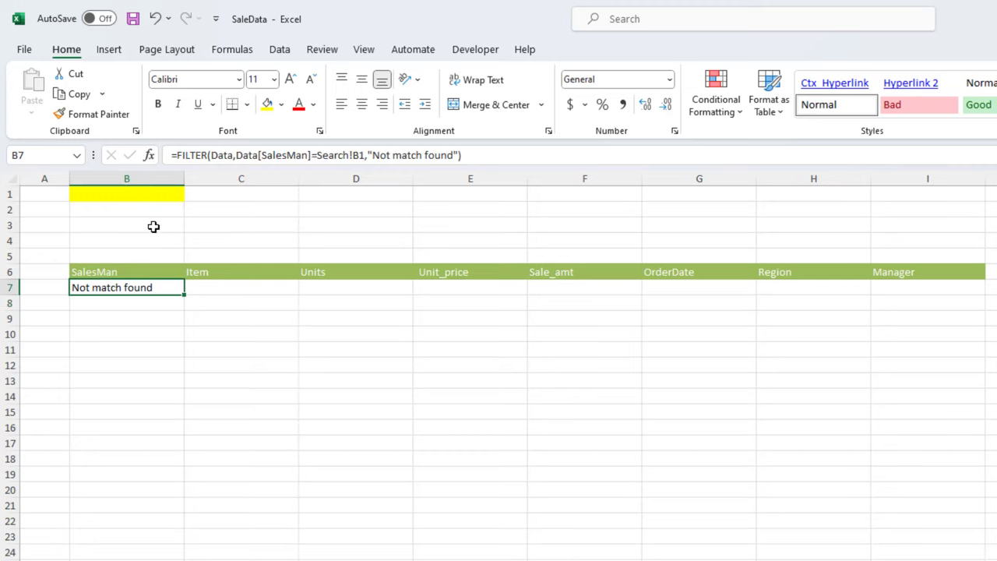
Step: Enter a salesperson's first name in the yellow cell B1 to filter the records
click(156, 195)
text(david)
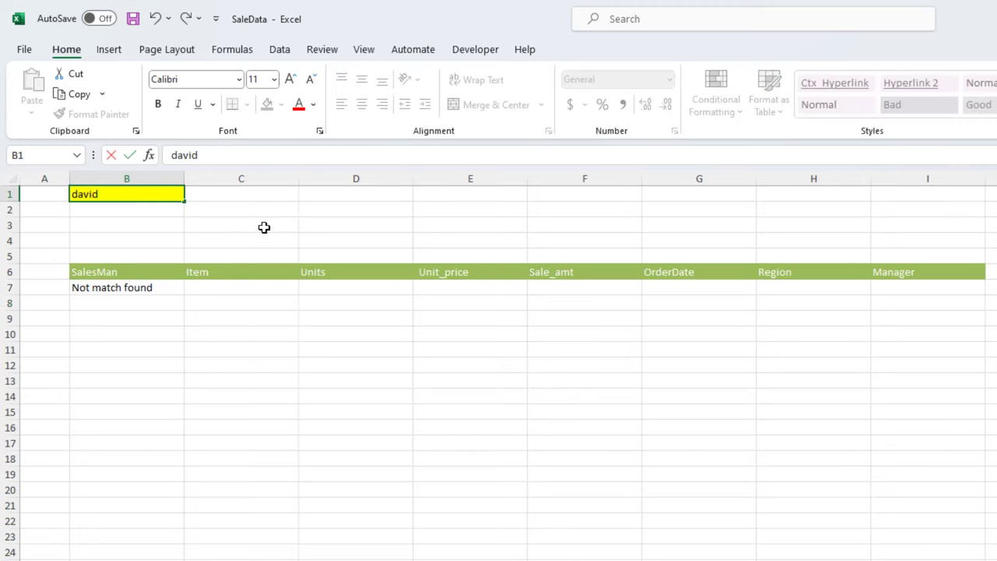
key(Return)
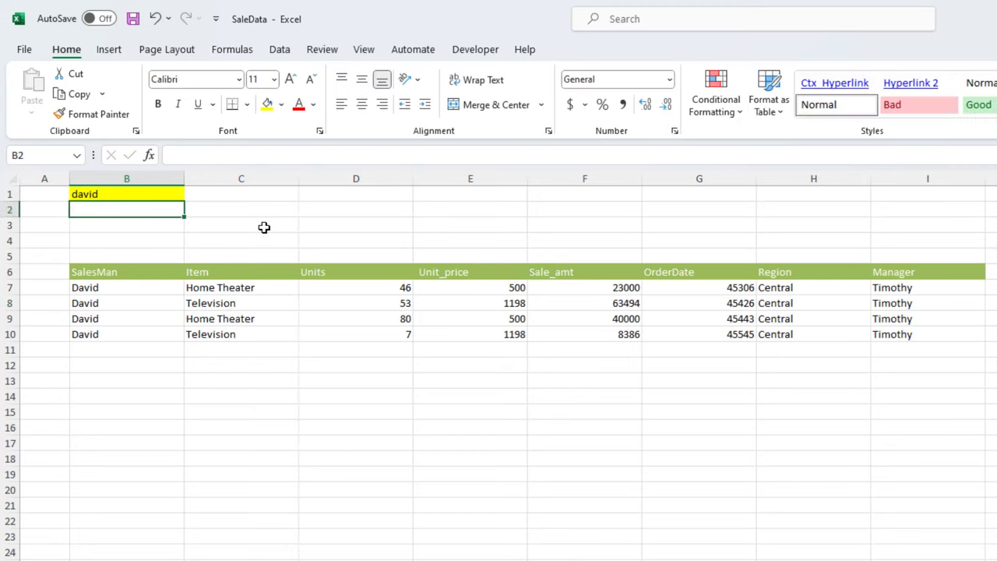
Step: Test the exact-match filter by entering the partial name "da" in the yellow cell B1
drag(176, 284, 926, 332)
click(140, 195)
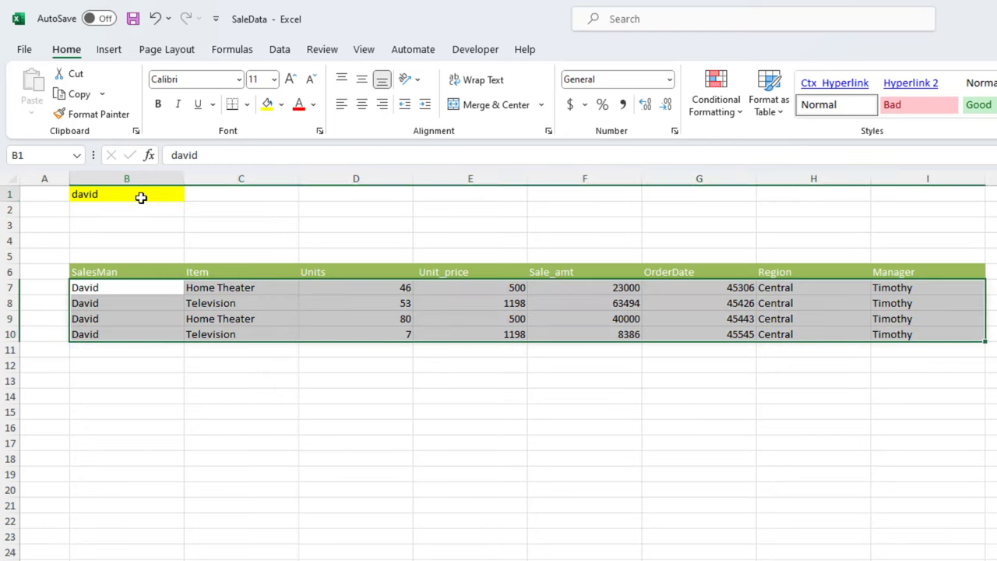
text(da)
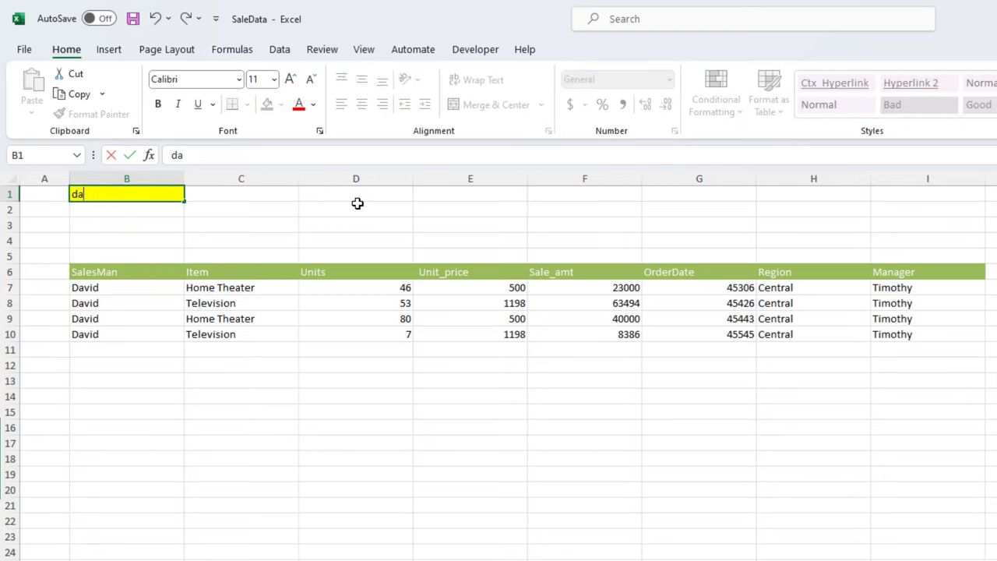
key(Return)
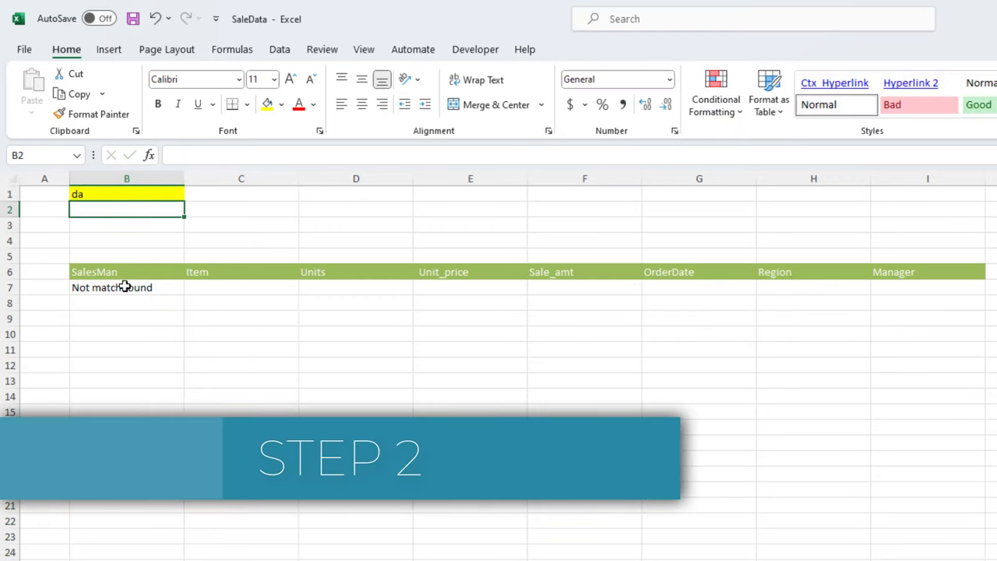
Step: Replace the include condition of the FILTER formula in B7 with ISNUMBER containing a nested SEARCH function
click(132, 193)
click(129, 286)
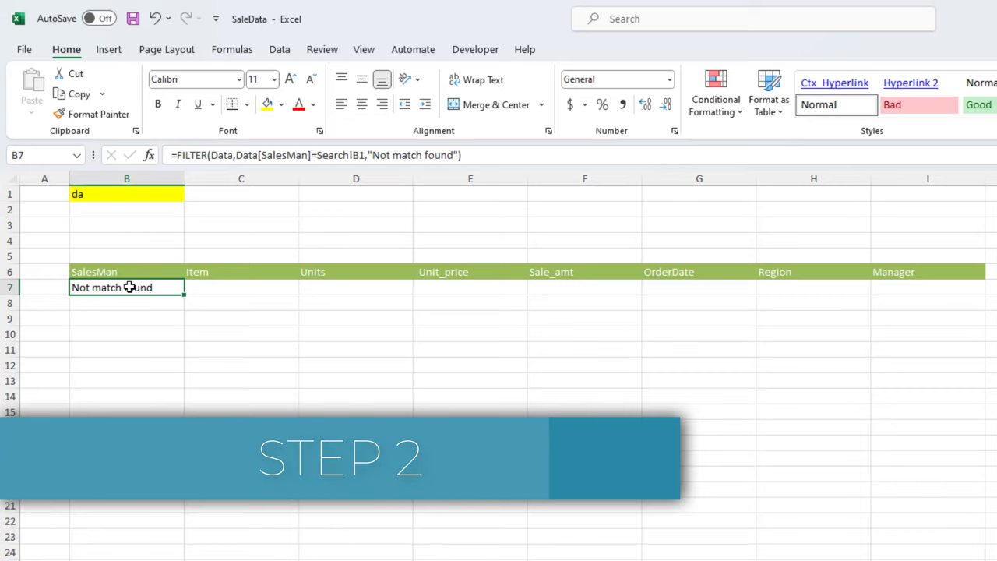
click(364, 153)
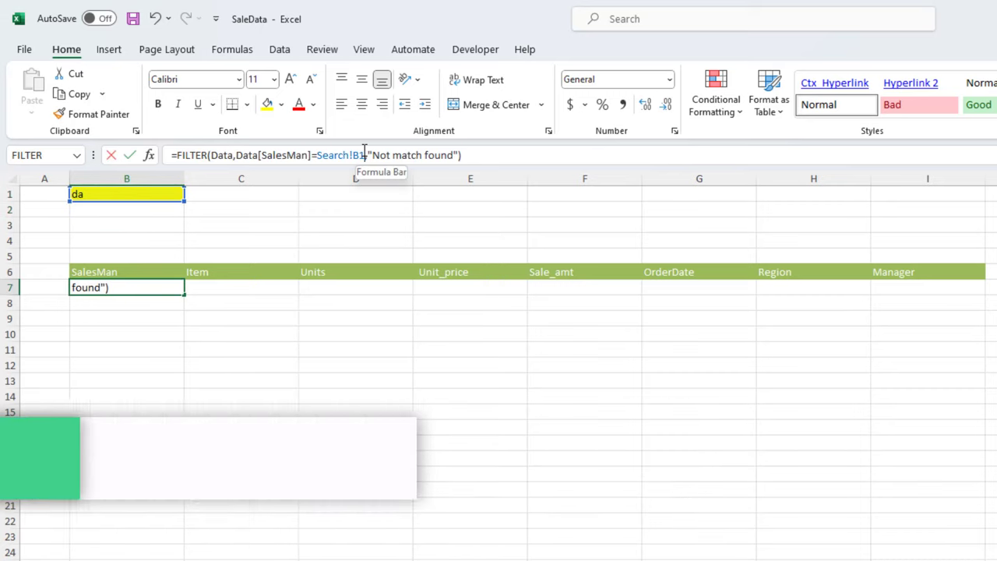
drag(360, 154, 236, 155)
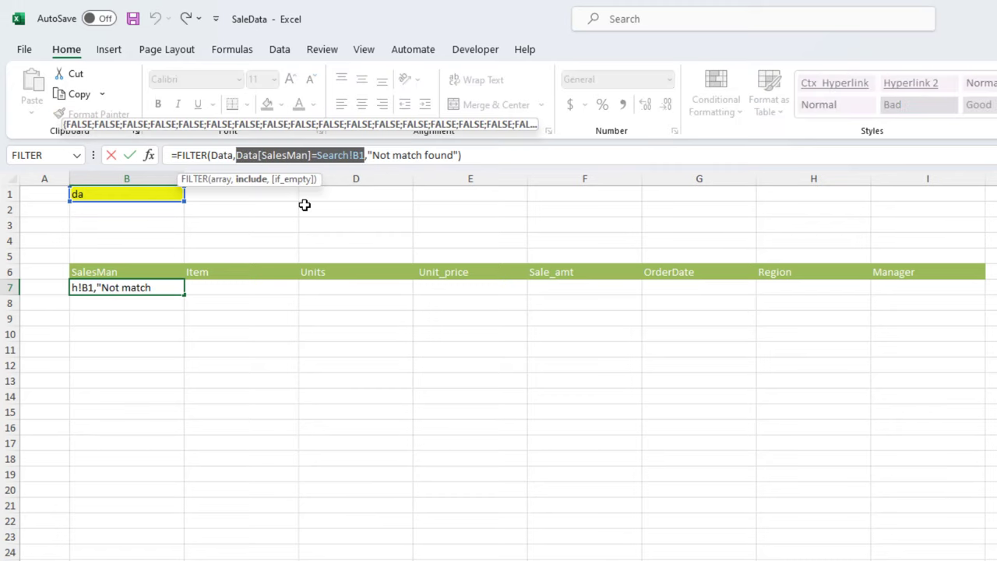
key(Delete)
text(ISNUM)
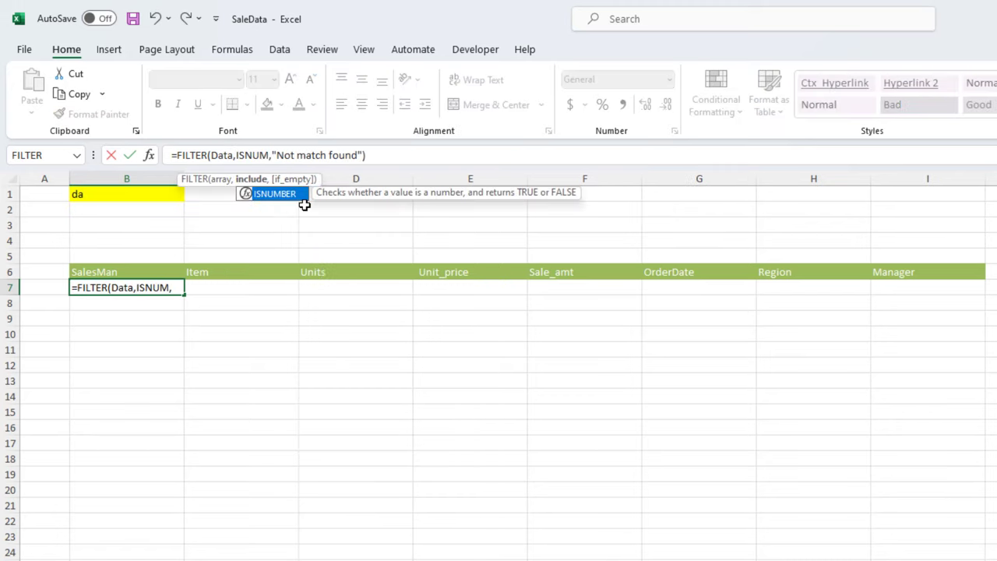
key(Tab)
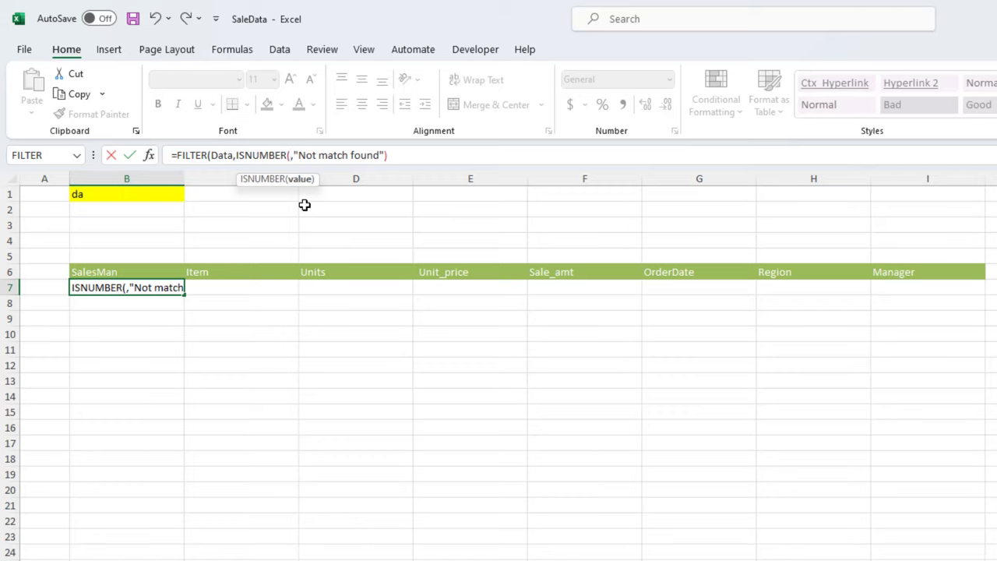
text(SE)
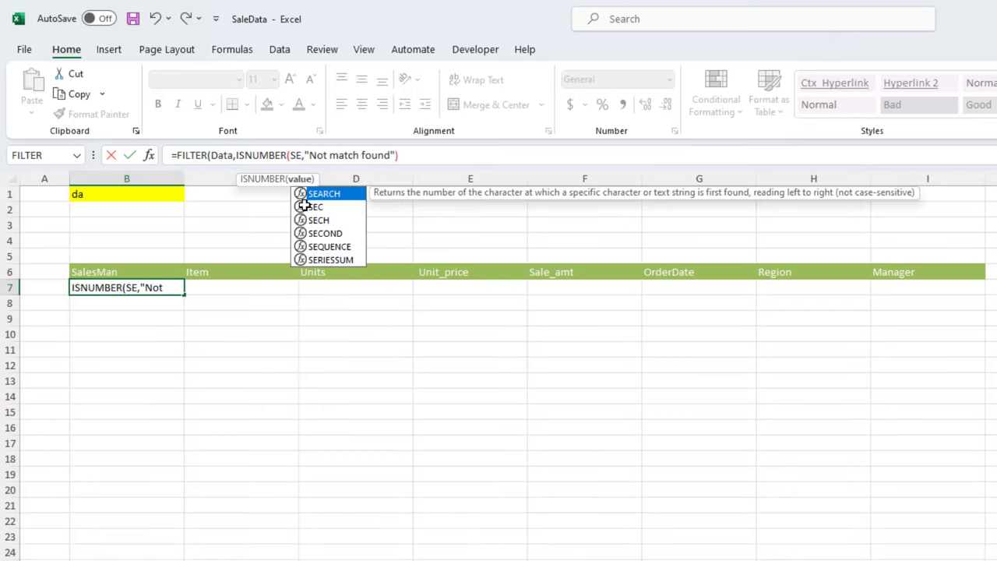
key(Tab)
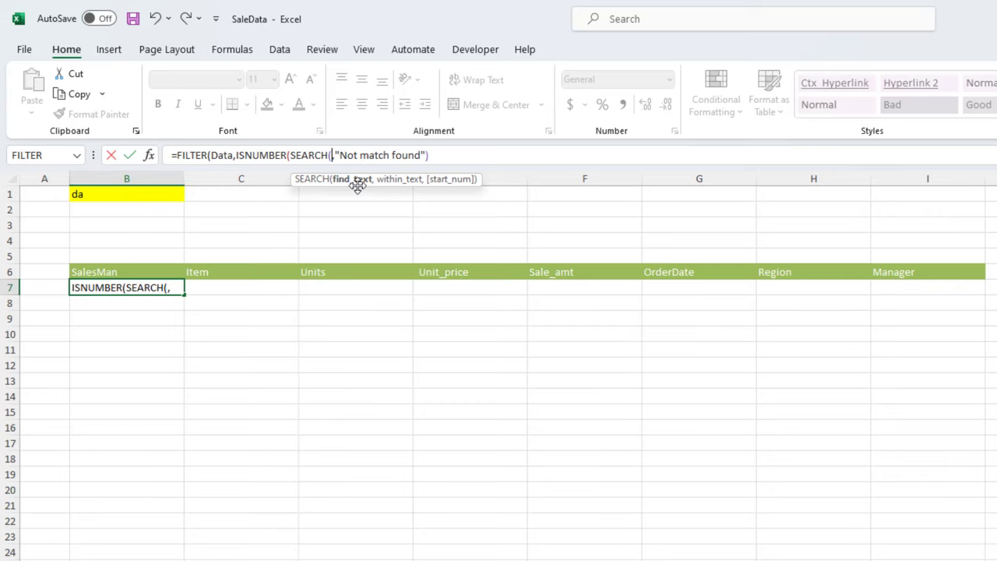
Step: Set SEARCH's find_text to $B$1 and its within_text to the SalesMan column of the Data table on the SaleData sheet
click(91, 193)
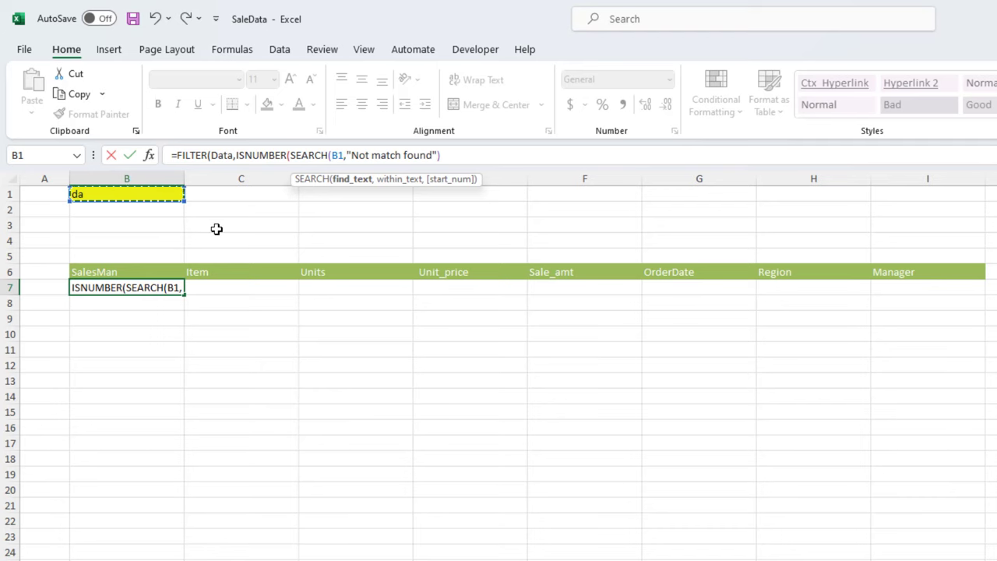
key(F4)
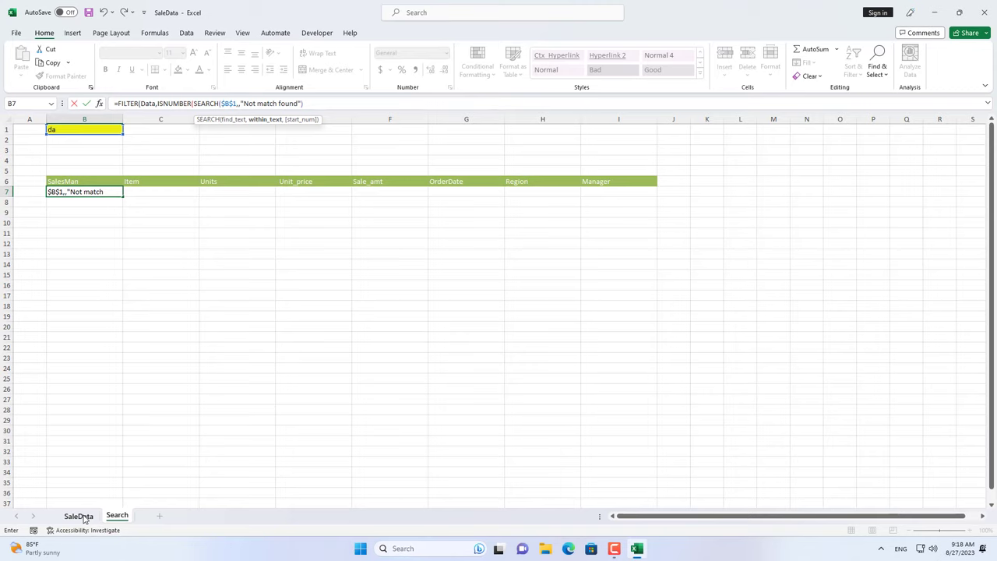
click(79, 516)
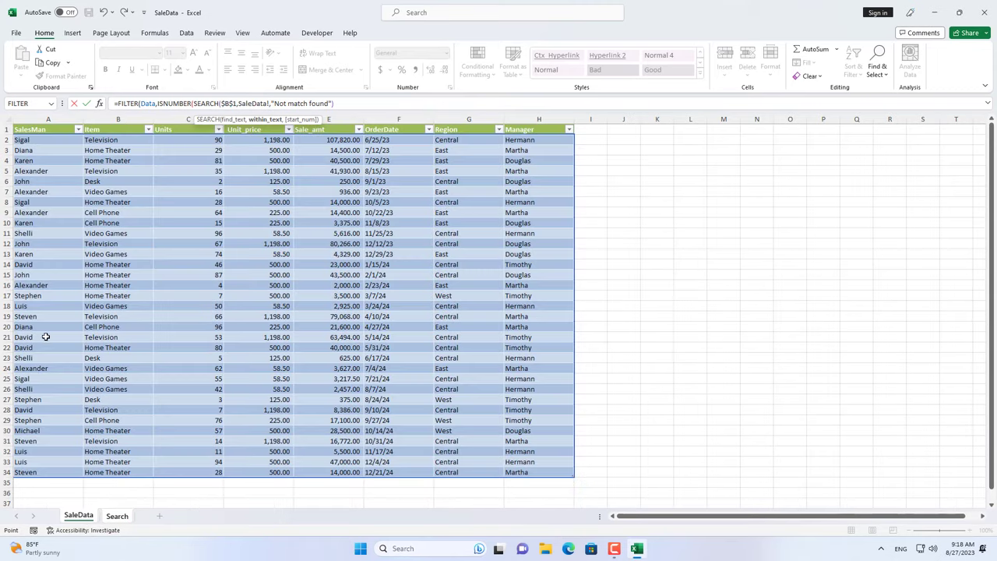
click(54, 119)
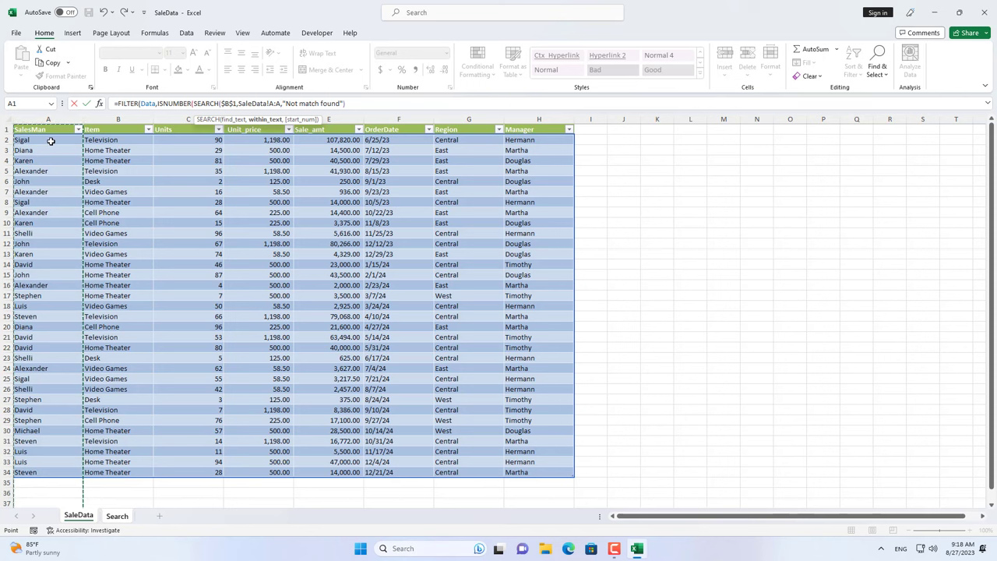
drag(18, 140, 46, 472)
Step: Close the ISNUMBER(SEARCH()) condition, compare it with TRUE, and commit the FILTER formula
text()=TRU)
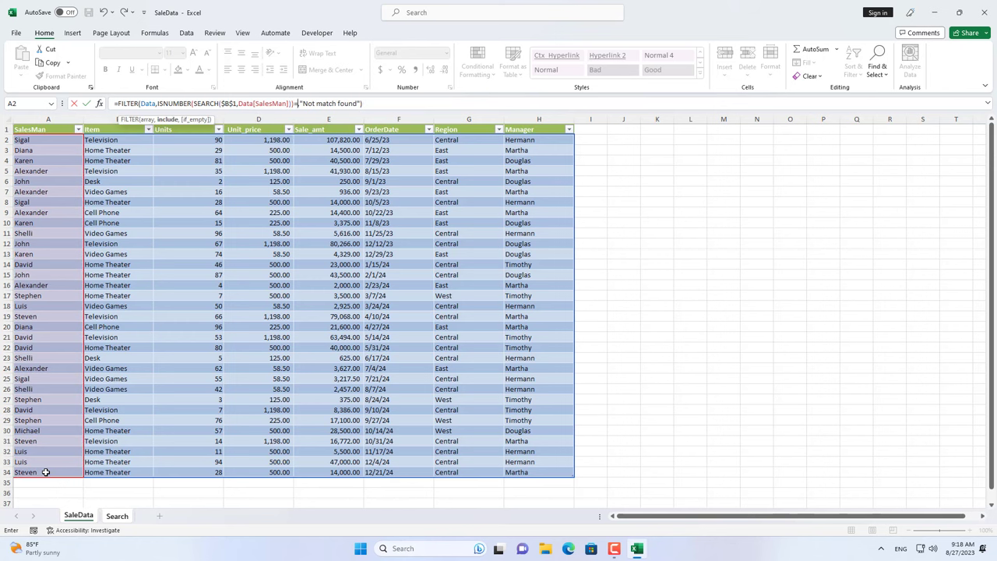
key(Tab)
click(397, 104)
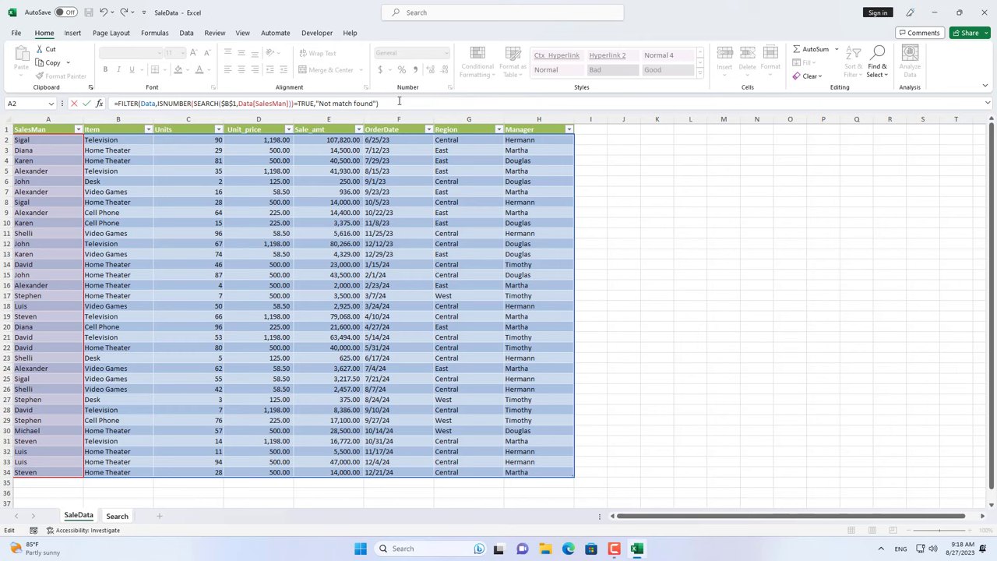
key(Return)
Step: Test the partial-match filter by entering "JO" and then "l" in the yellow cell B1
click(117, 130)
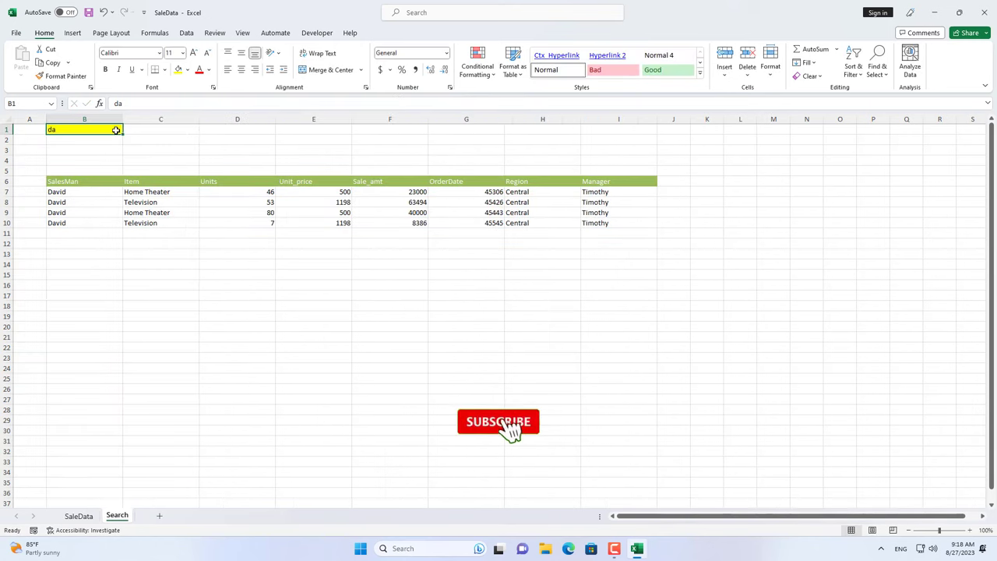
text(jo)
key(ctrl+Return)
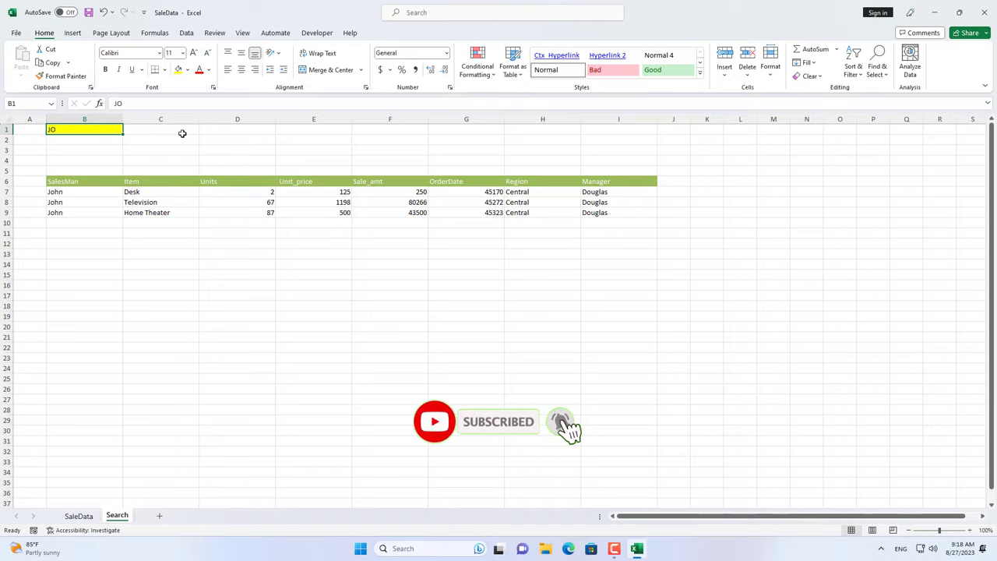
text(l)
key(ctrl+Return)
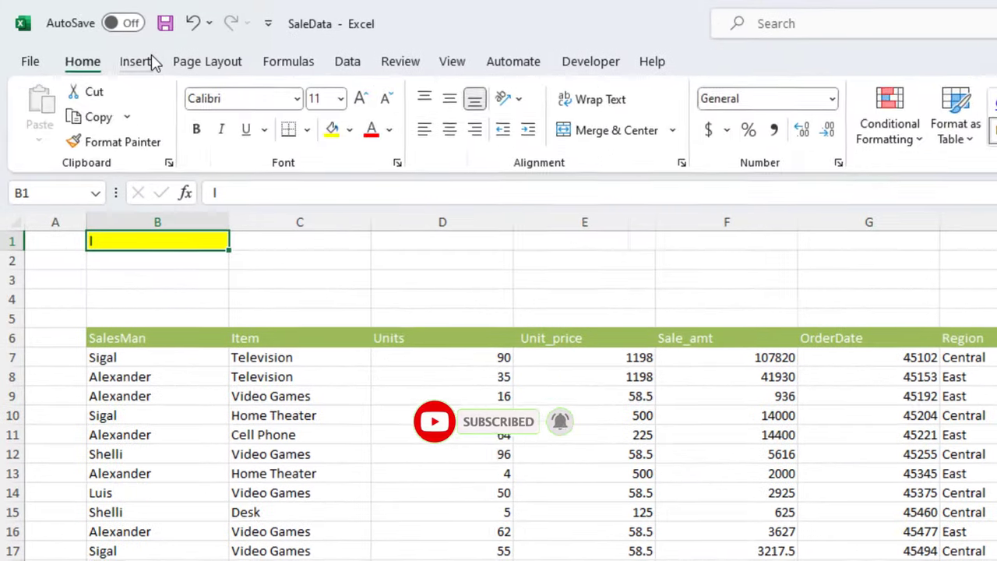
Step: Draw a rounded rectangle about 0.44" high and 9.15" wide above the table header, spanning columns C to H
click(78, 32)
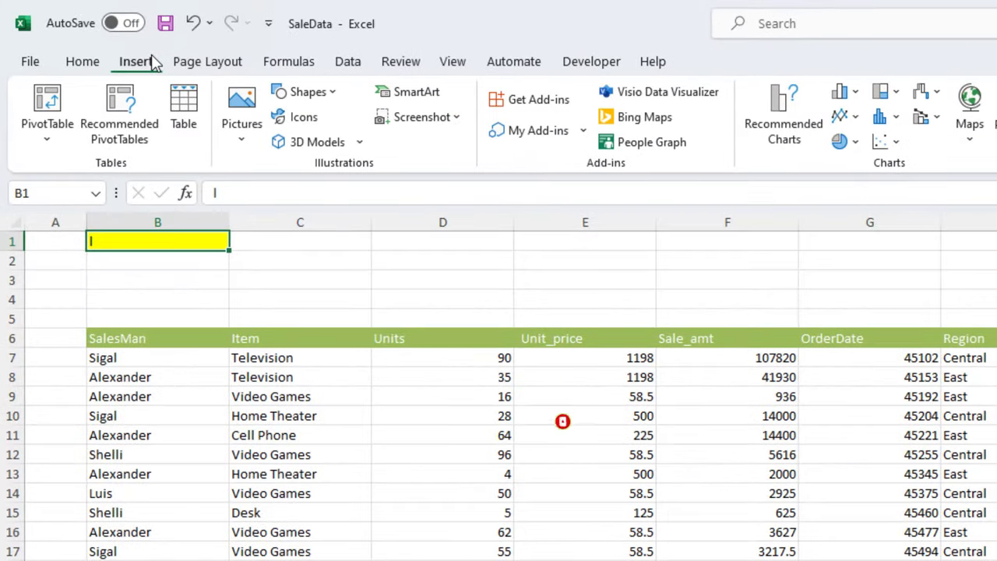
click(334, 94)
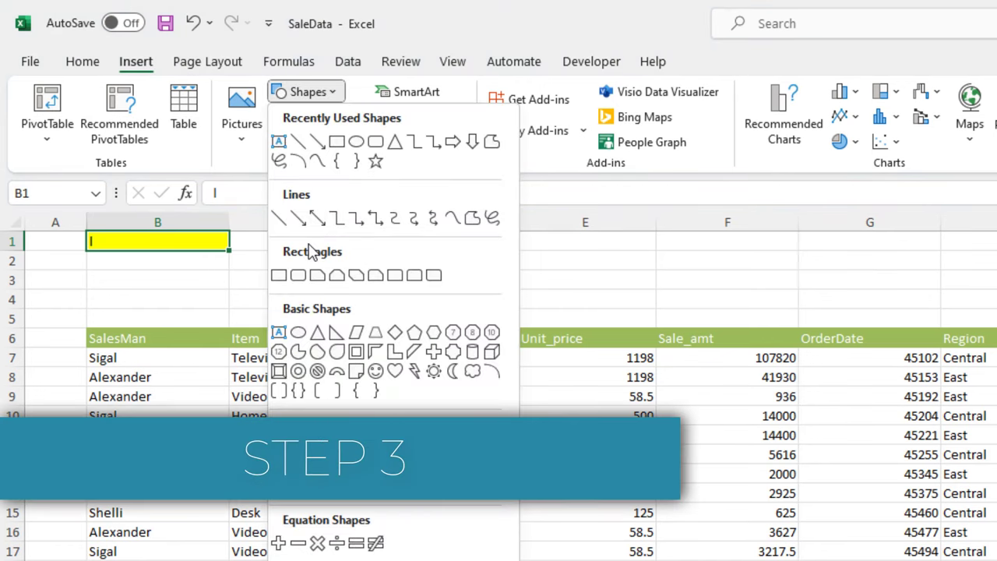
click(312, 276)
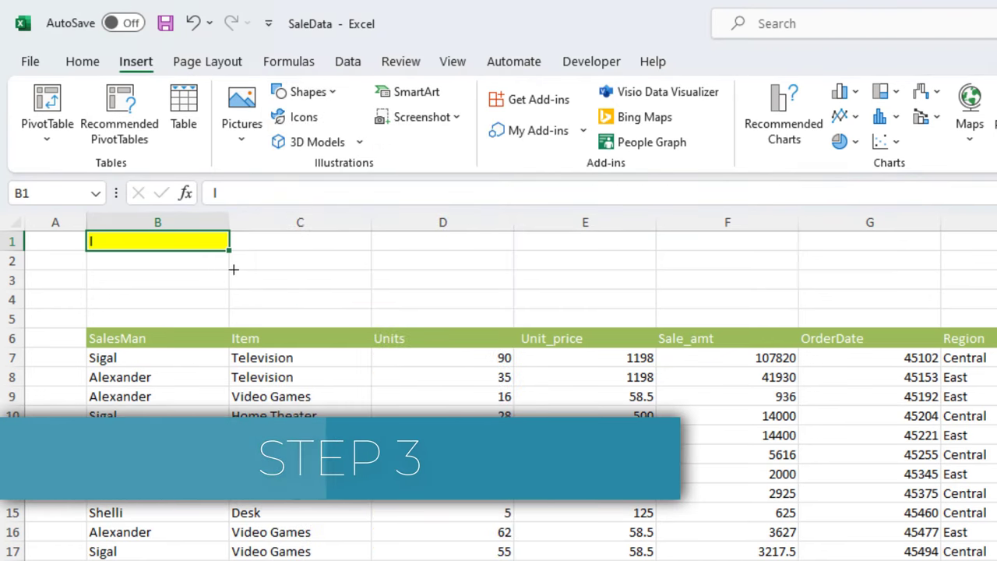
mouse_move(234, 270)
mouse_down()
mouse_move(354, 307)
mouse_move(724, 303)
mouse_up()
mouse_move(676, 283)
mouse_down()
mouse_move(996, 276)
mouse_move(996, 285)
mouse_up()
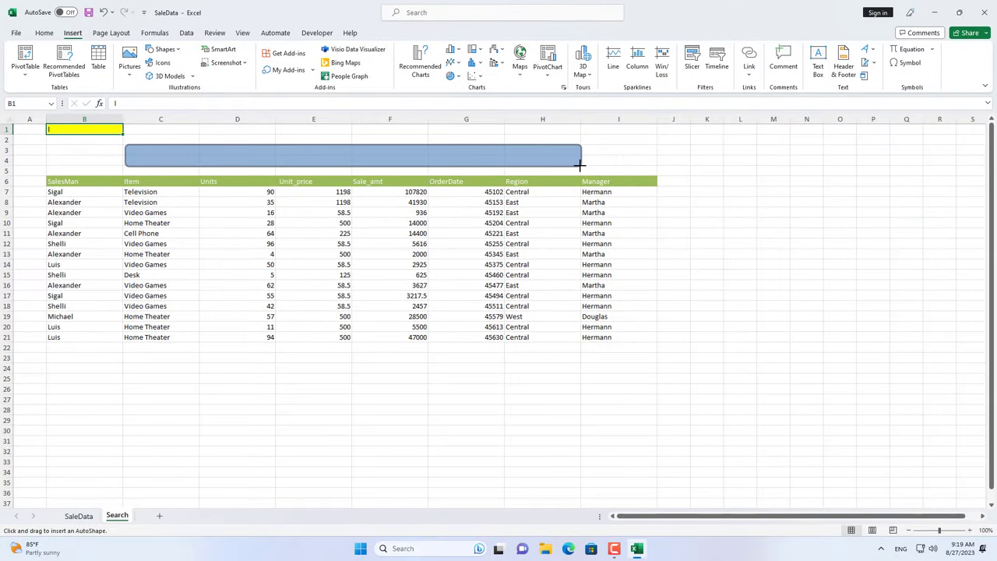
drag(579, 164, 581, 165)
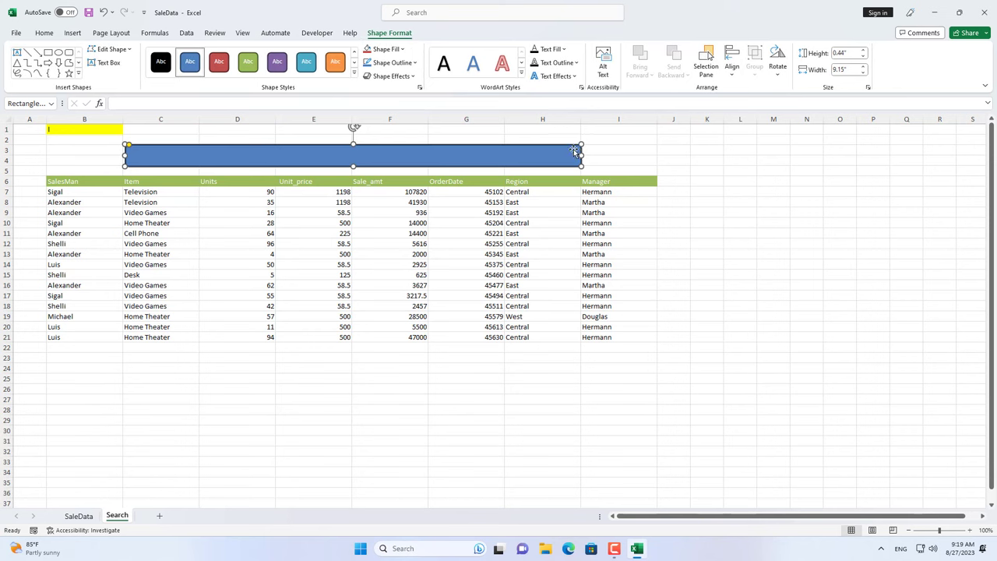
Step: Apply the white-fill, green-outline theme style to the rounded rectangle, fully round its ends, and deselect it
click(354, 75)
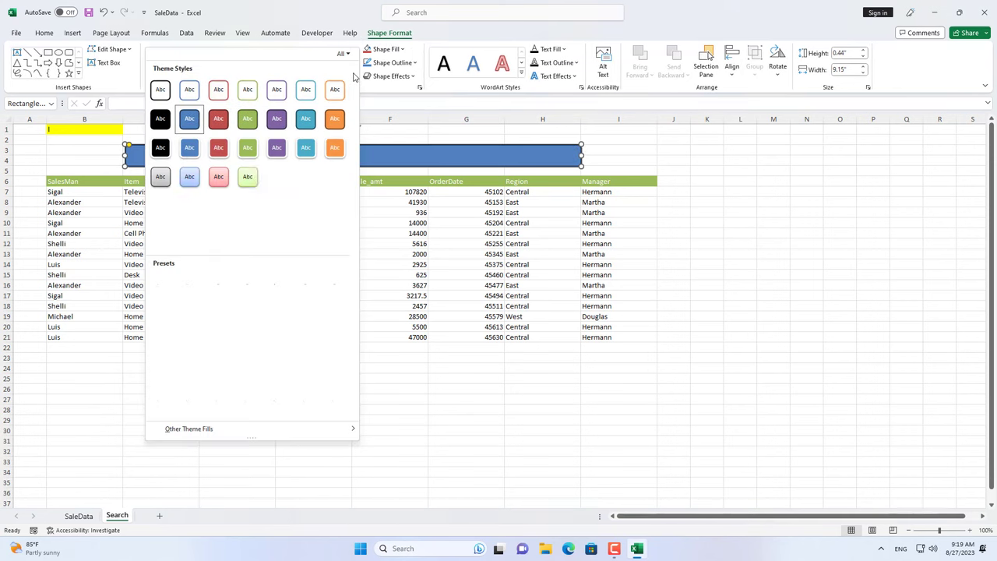
click(244, 94)
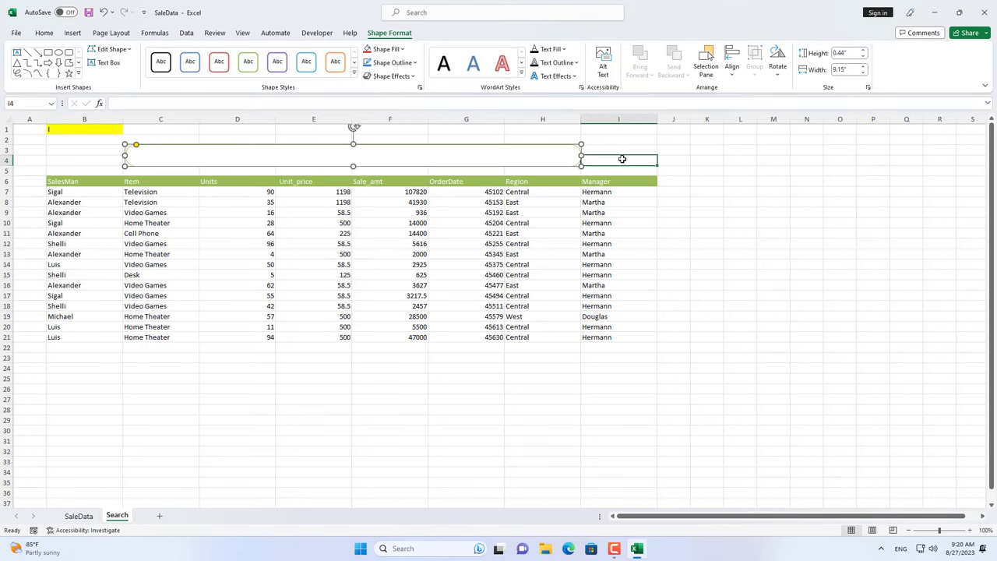
click(621, 160)
Step: Search the stock icons for "search" and insert the solid magnifying glass icon
click(72, 32)
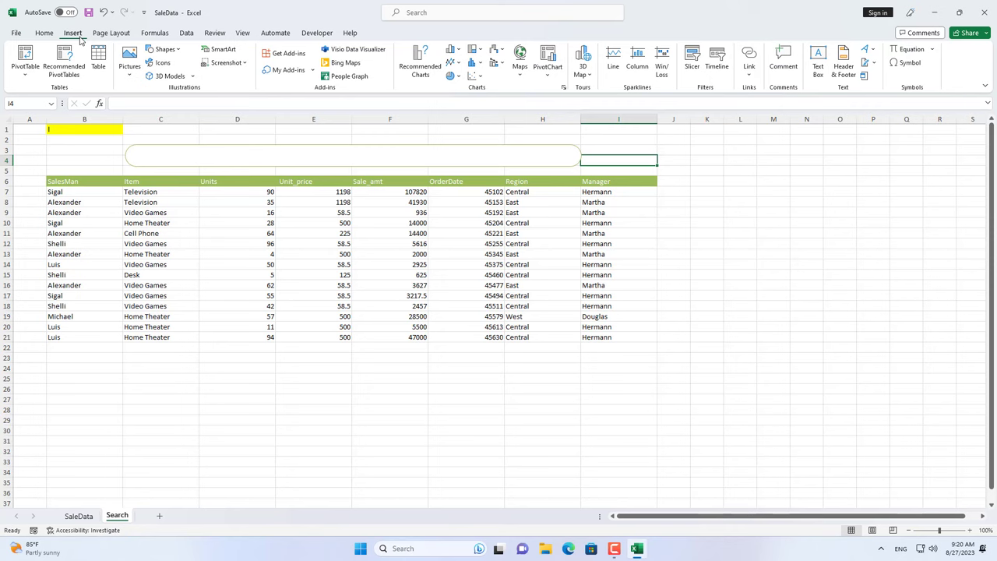
click(165, 64)
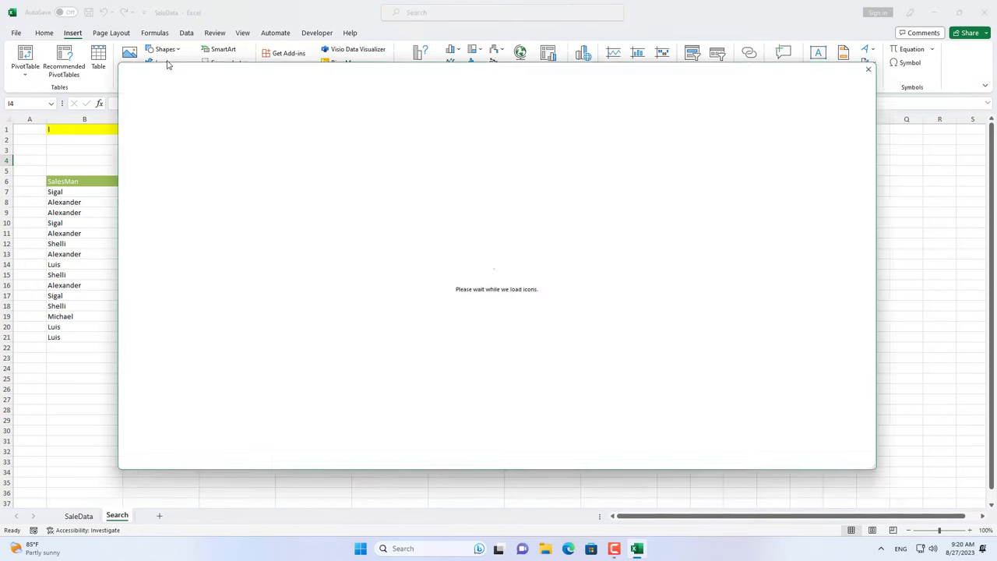
text(se)
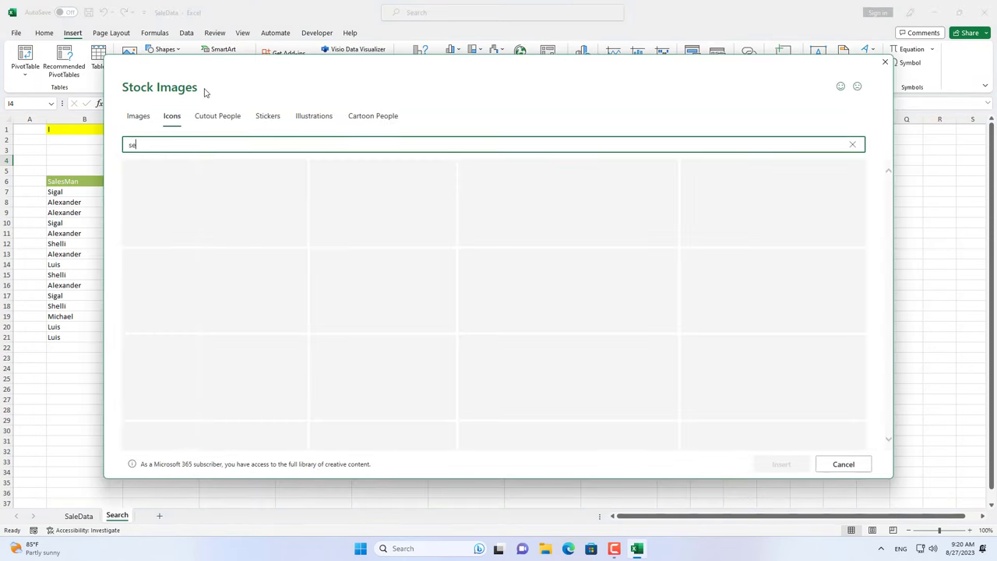
text(arch)
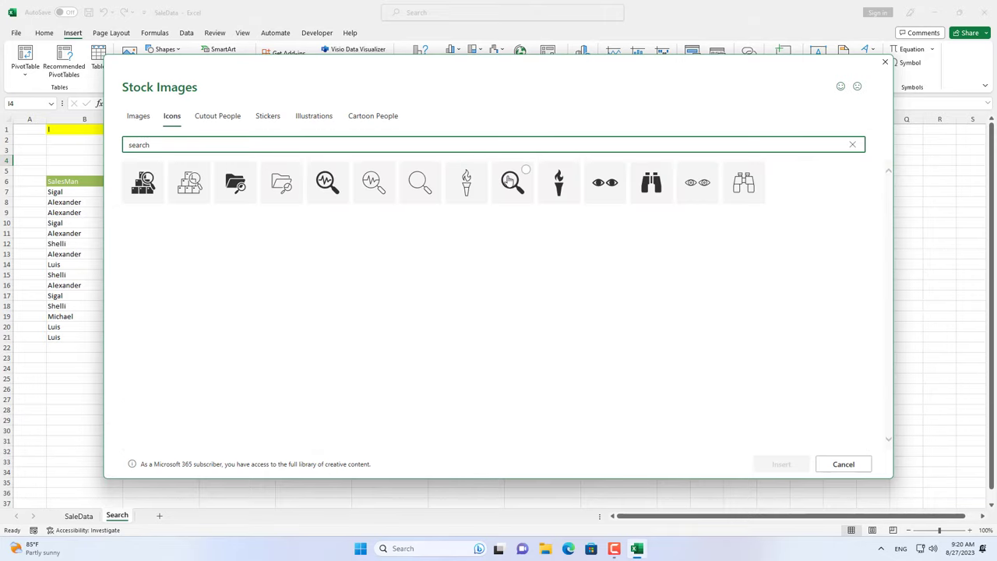
click(519, 176)
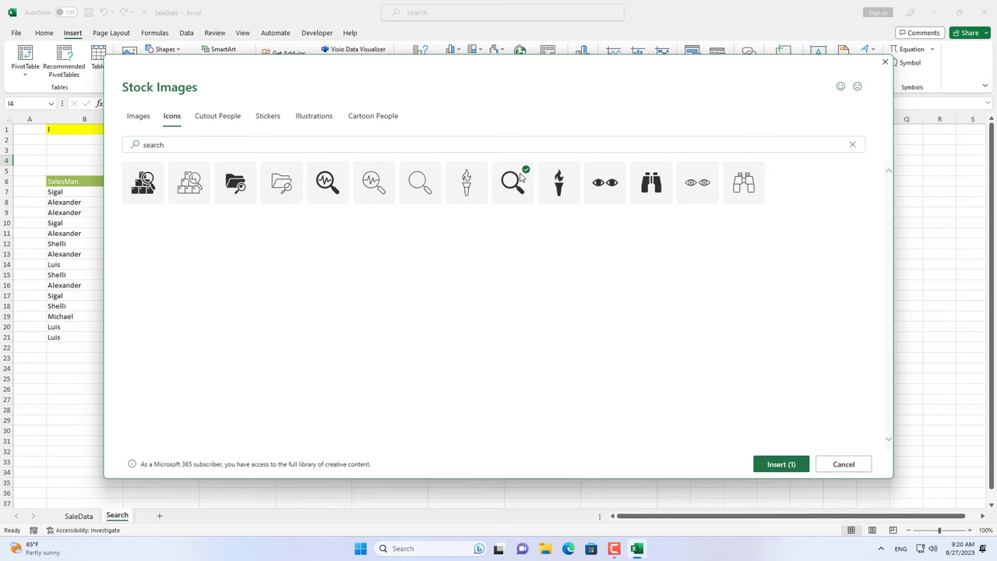
click(777, 467)
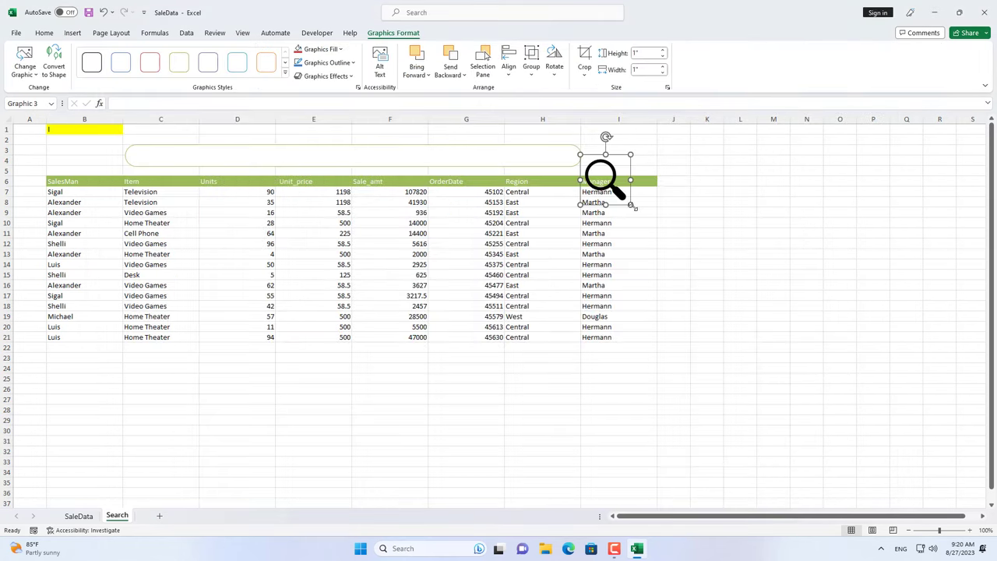
Step: Shrink the magnifying glass icon, place it inside the left end of the rounded rectangle, and fill it with White, Background 1, Darker 25%
drag(629, 205, 141, 157)
click(44, 33)
click(189, 70)
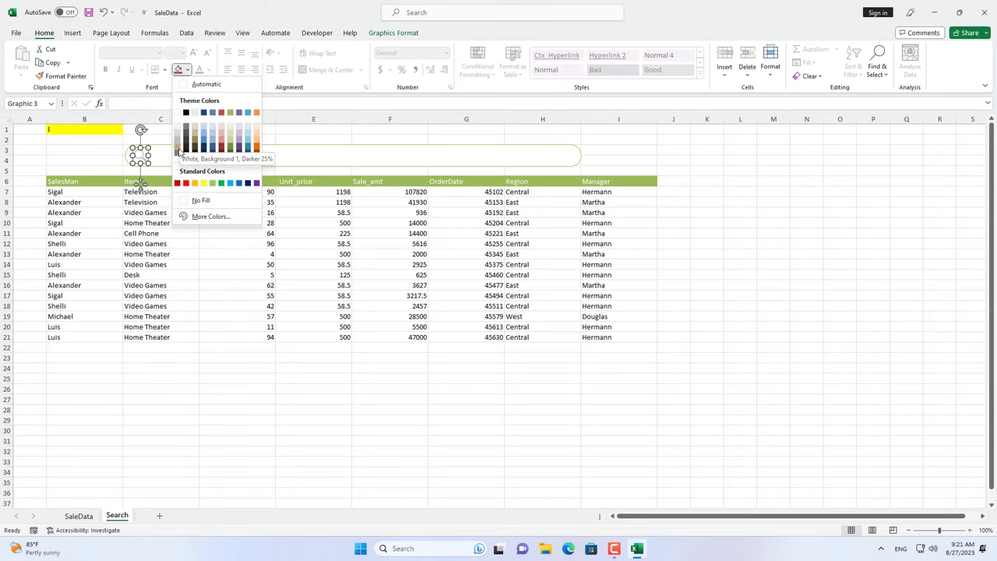
click(619, 161)
Step: Insert an ActiveX text box inside the rounded rectangle, filling the space from the magnifying glass to near the far end
click(317, 33)
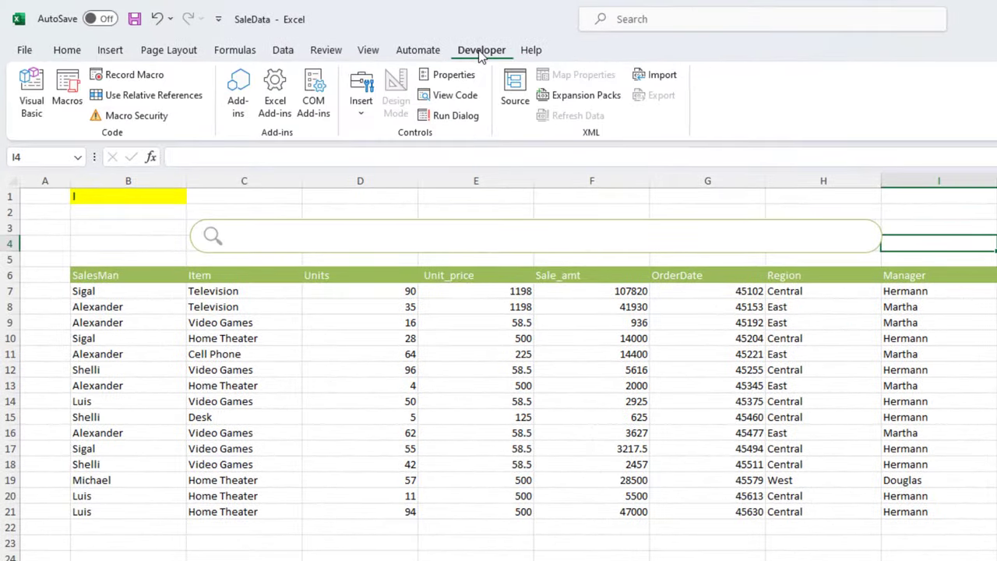
click(362, 109)
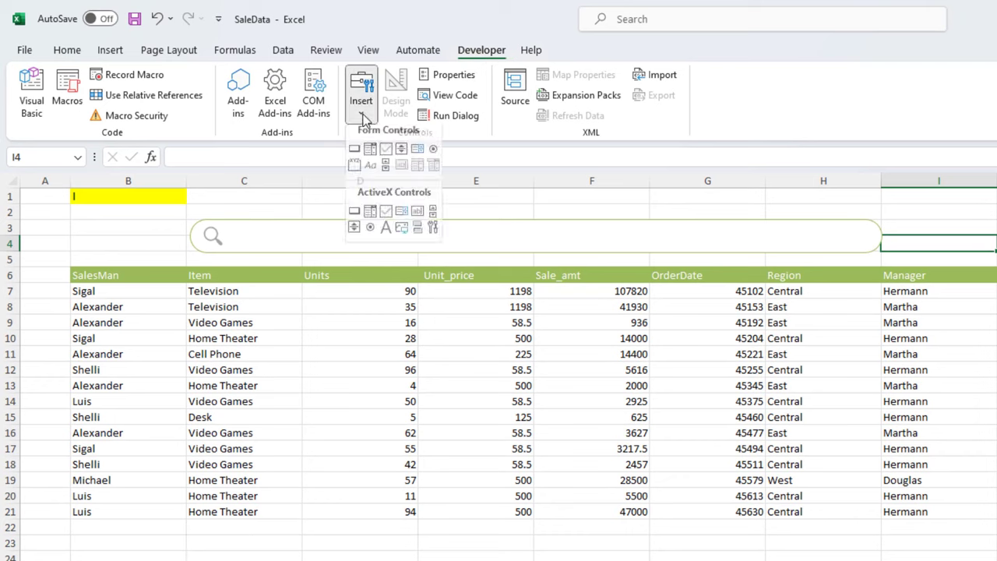
click(418, 220)
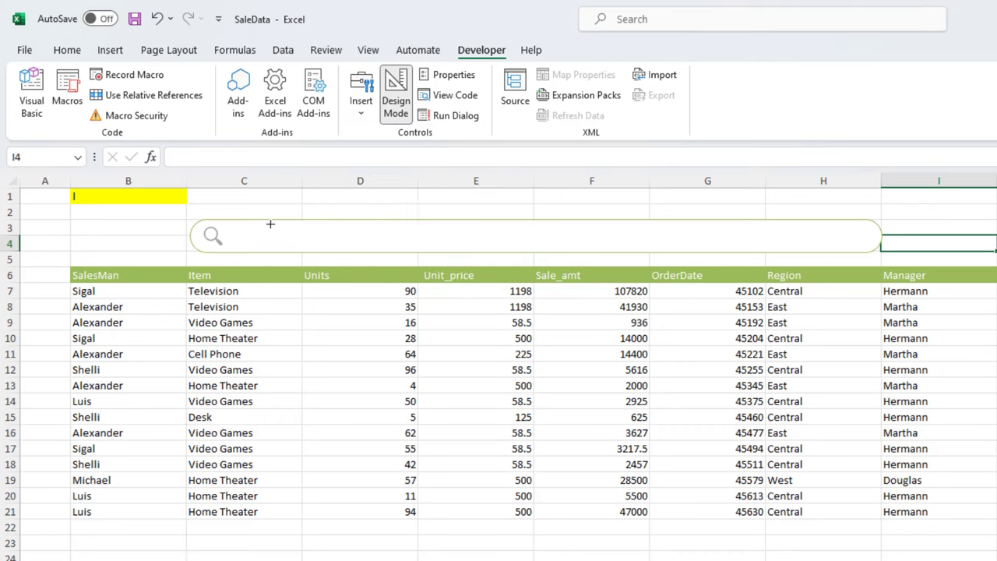
drag(270, 224, 859, 246)
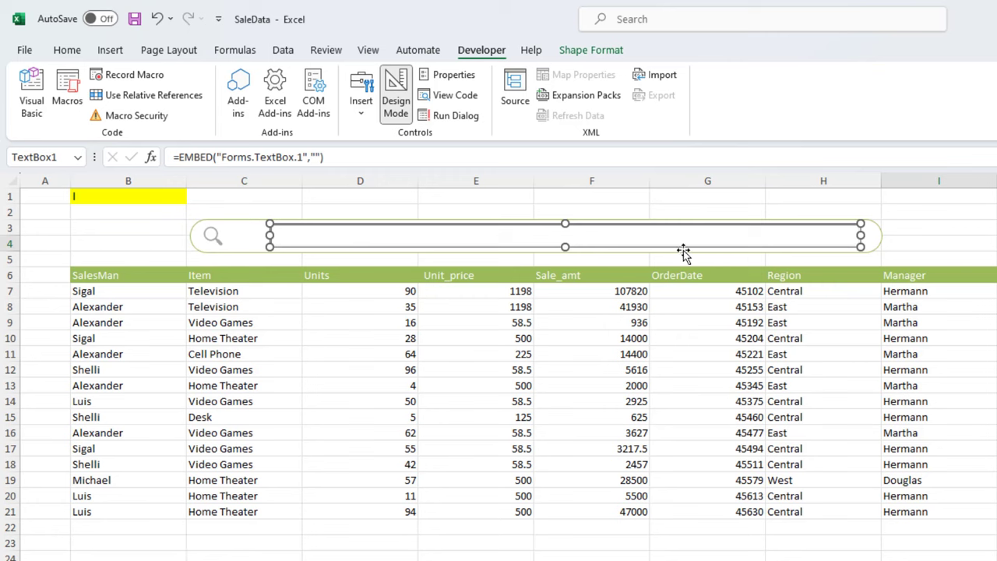
Step: Set the text box's LinkedCell property to B1 and close its properties
right_click(599, 243)
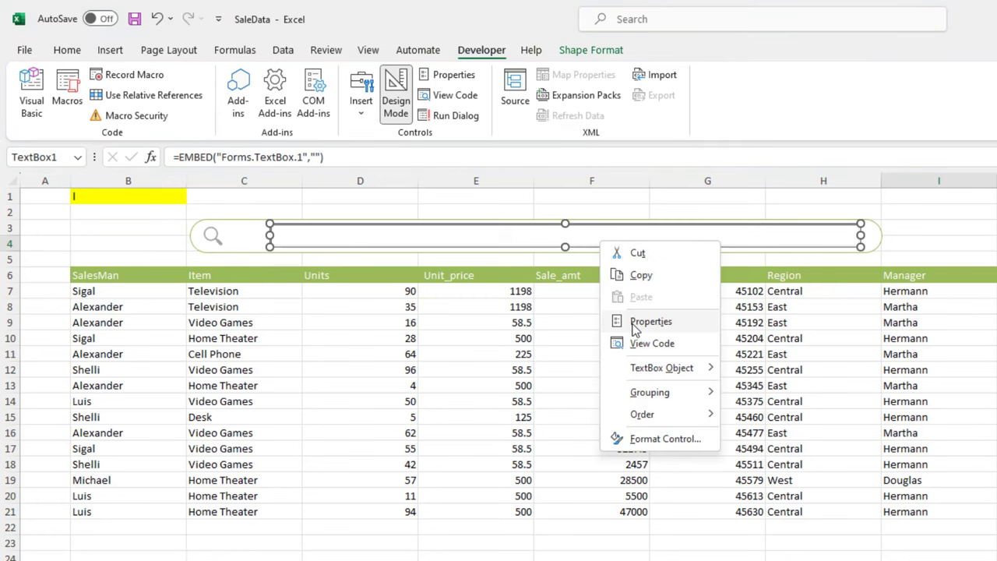
click(666, 327)
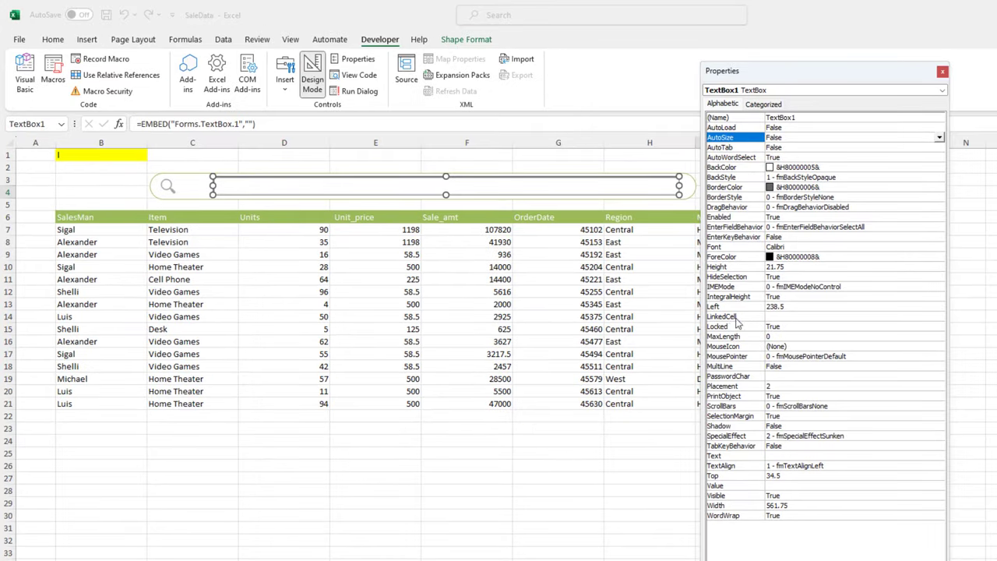
click(787, 317)
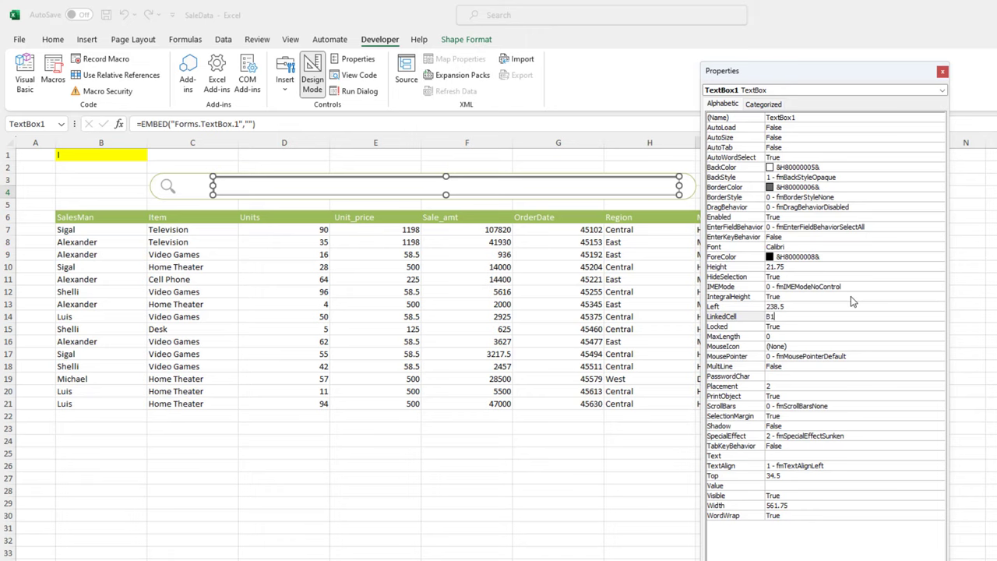
key(Return)
click(942, 70)
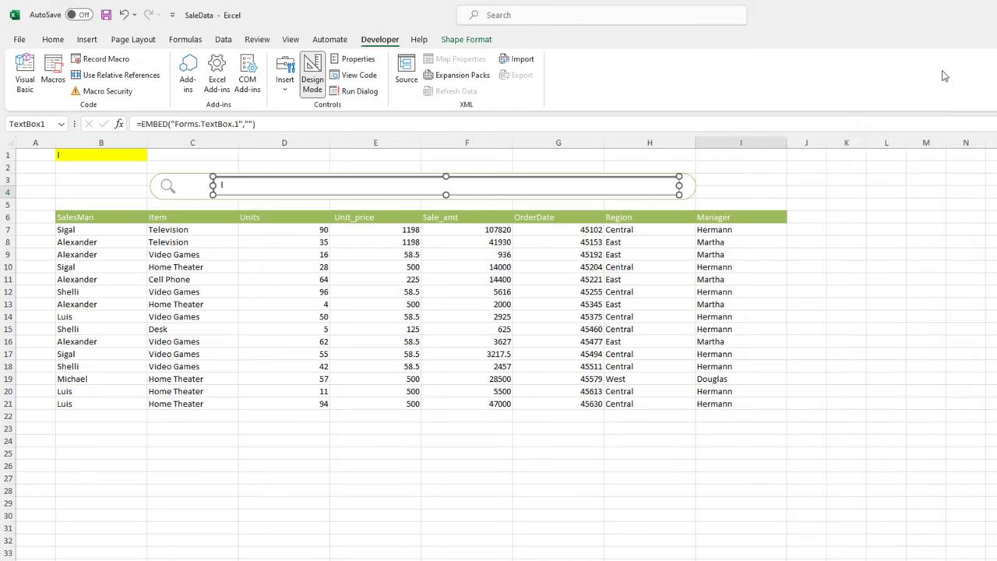
Step: Enter "ka" in cell B1 to test the link with the text box
click(84, 154)
text(ka)
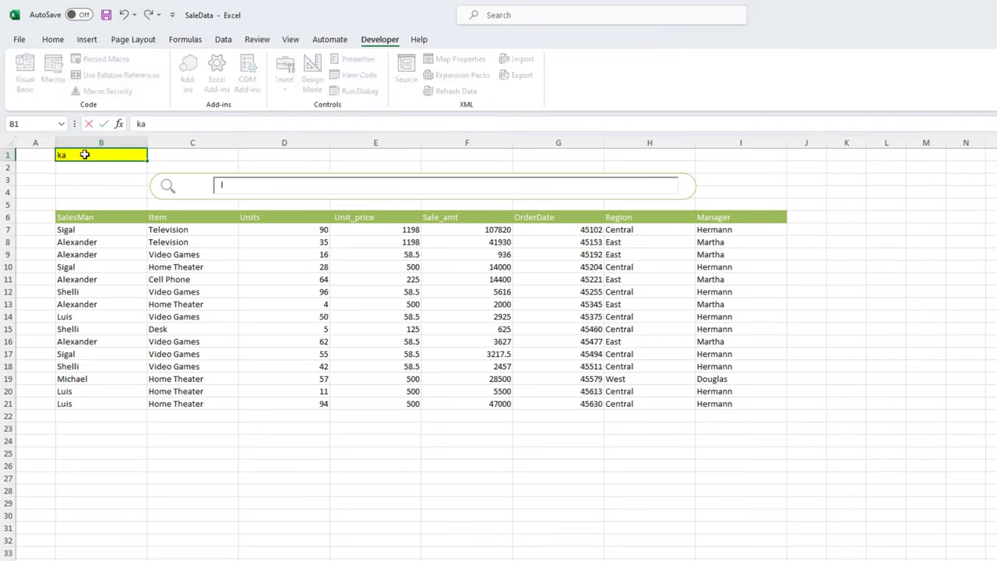
key(Return)
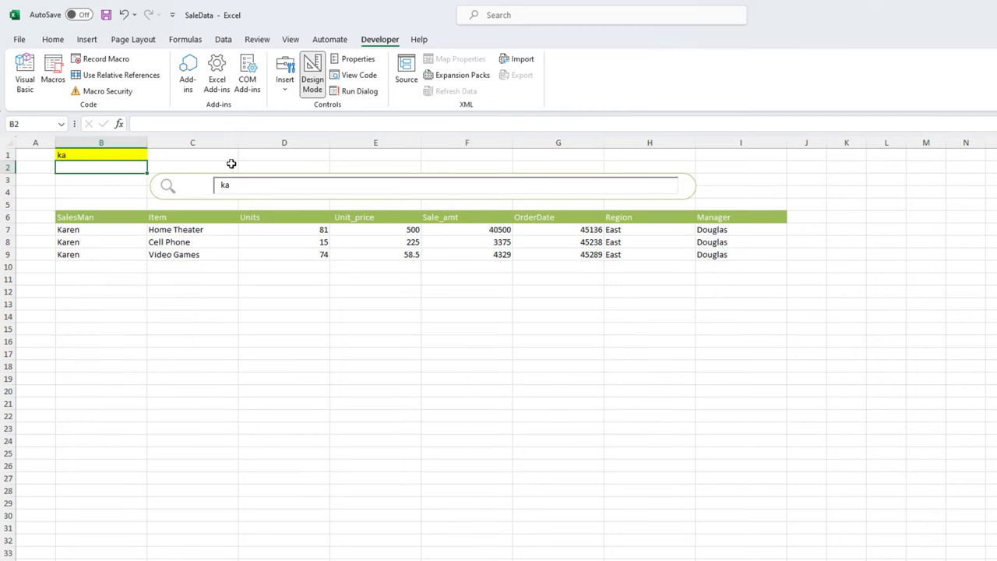
Step: Set the text box's SpecialEffect property to 0 - fmSpecialEffectFlat, and turn off Design Mode
click(255, 190)
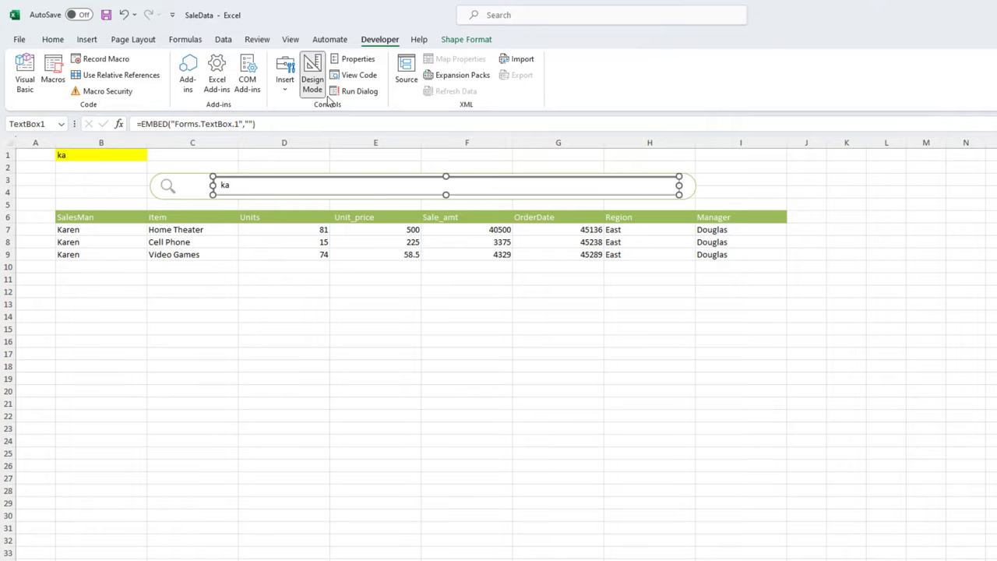
click(357, 58)
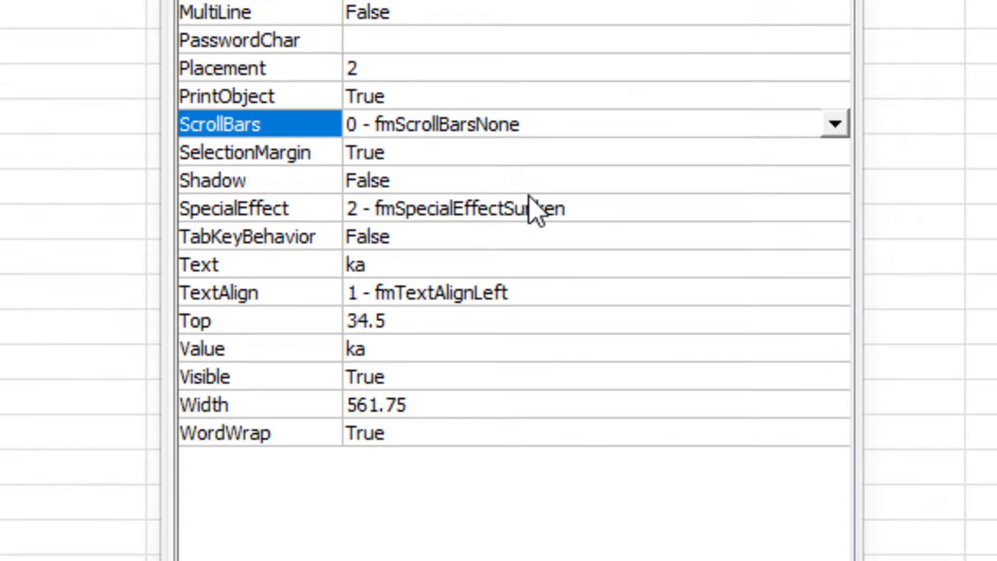
click(813, 423)
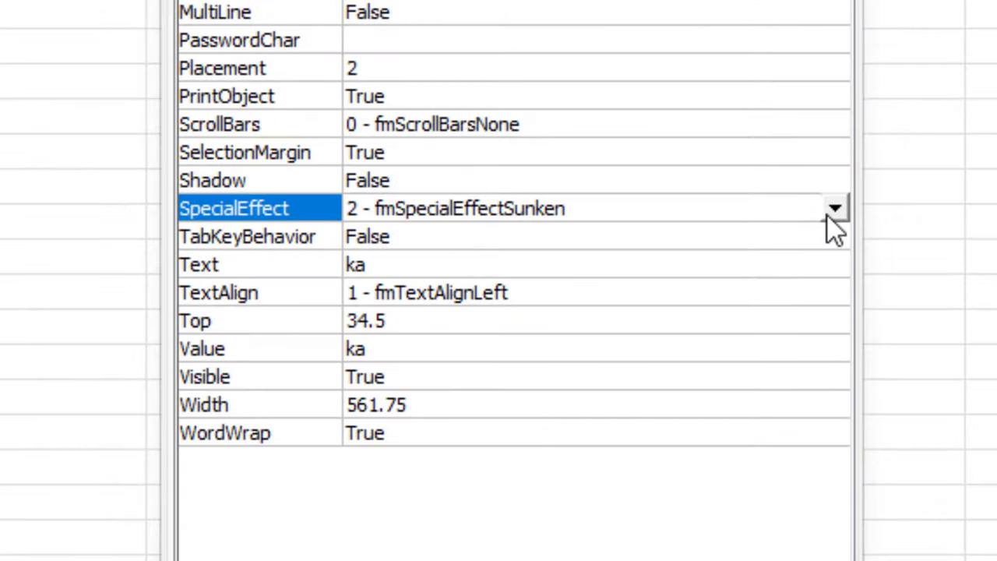
click(831, 210)
click(531, 237)
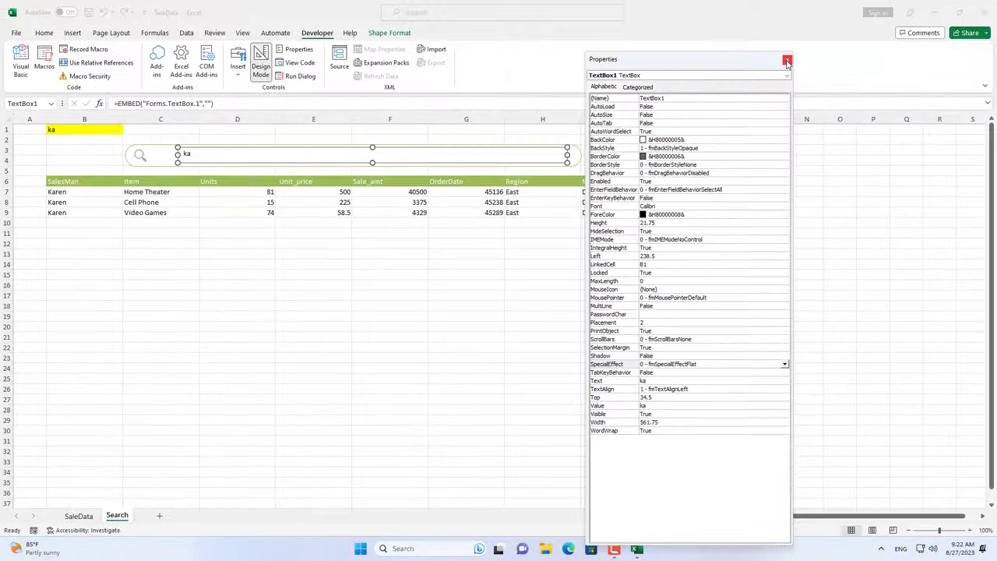
click(785, 116)
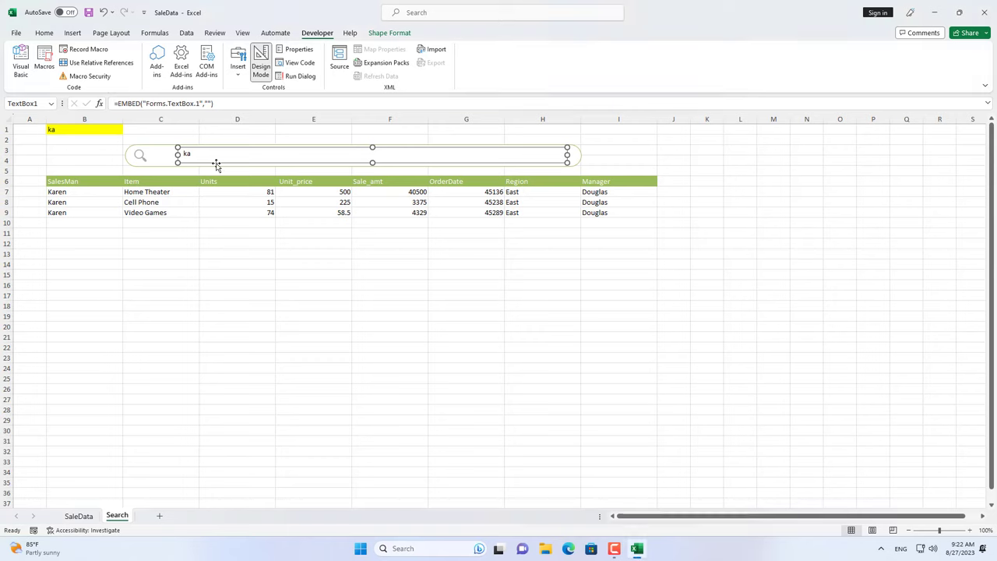
click(211, 254)
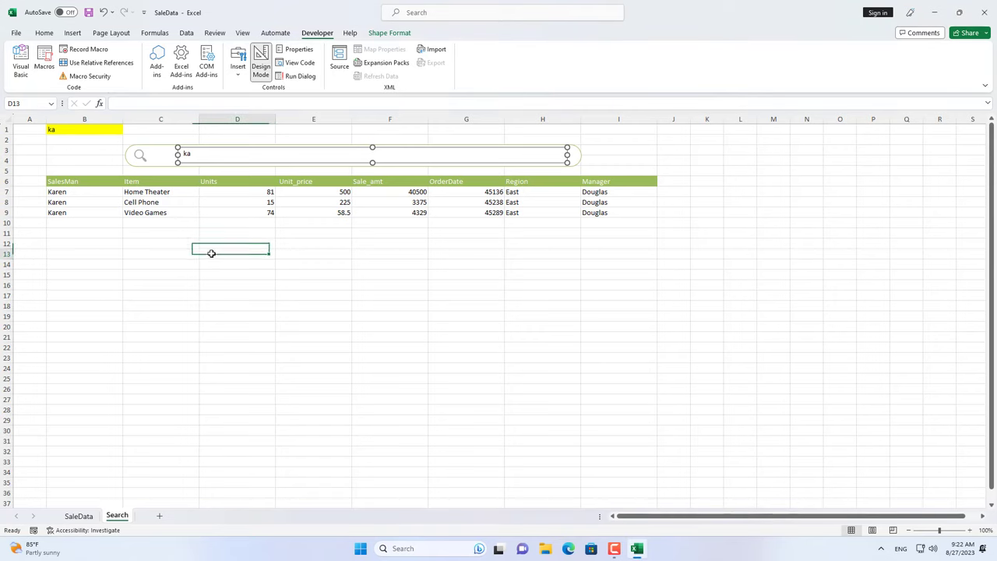
click(191, 158)
click(260, 66)
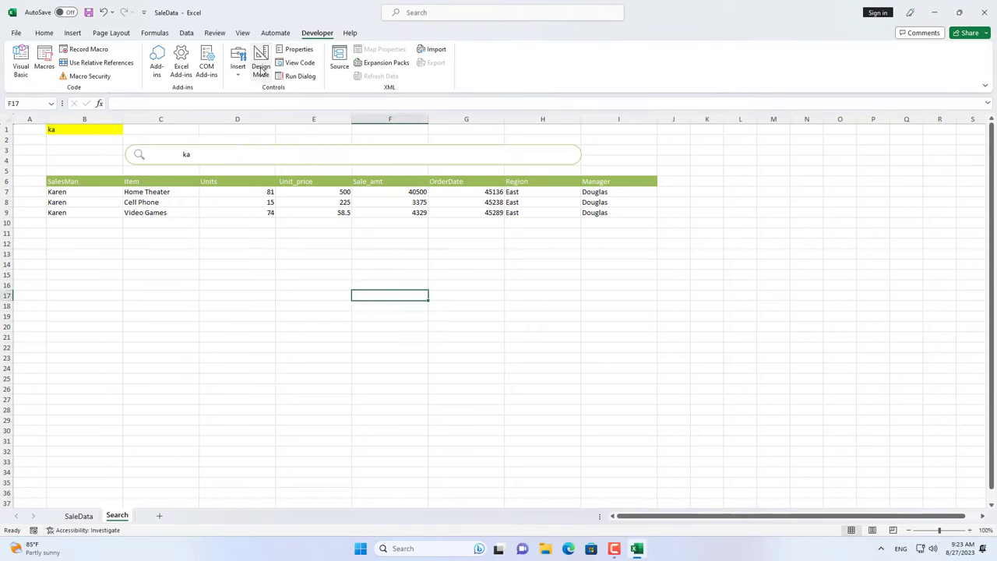
Step: Test the search box by replacing its text with "j", "k" and "l" in turn, leaving it empty
click(238, 153)
key(BackSpace)
key(BackSpace)
text(j)
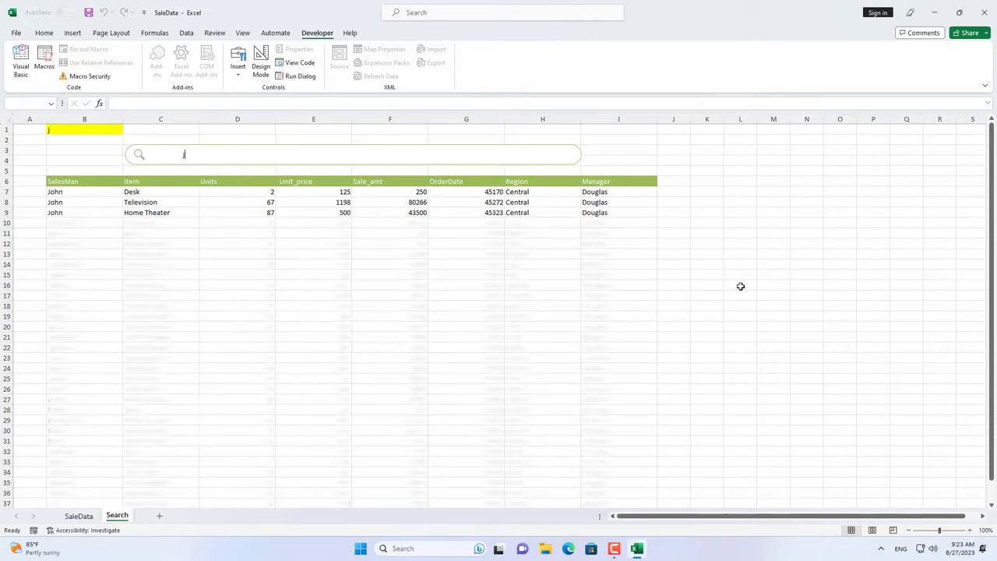
key(BackSpace)
text(k)
key(BackSpace)
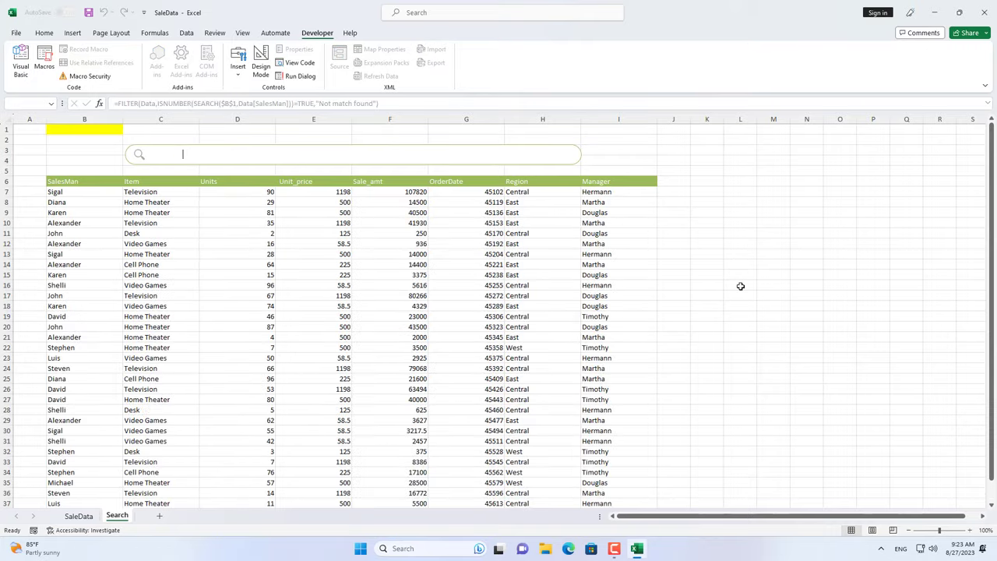
text(l)
key(BackSpace)
Step: Hide the contents of cell B1 by removing its fill and setting the font color to white
click(83, 132)
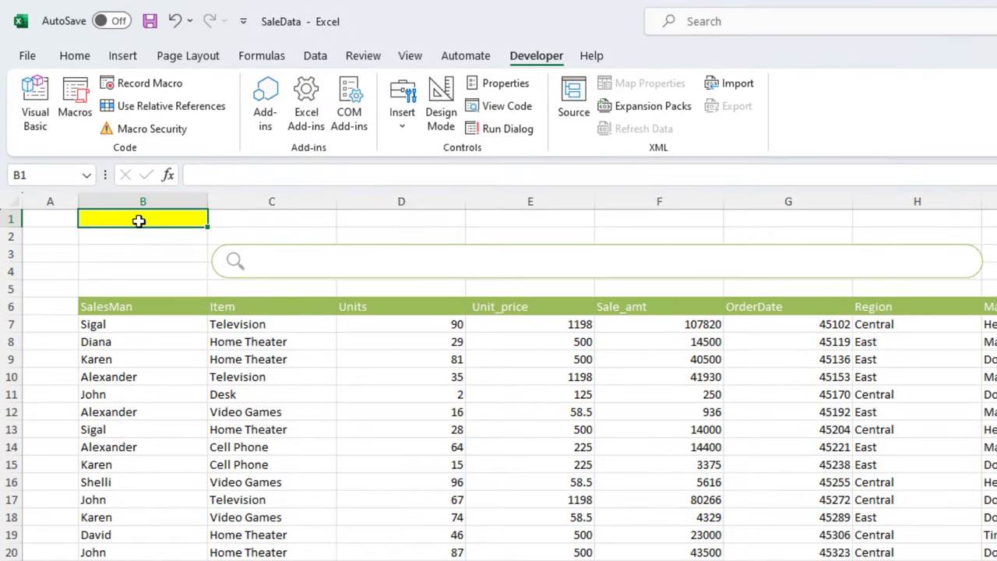
click(80, 59)
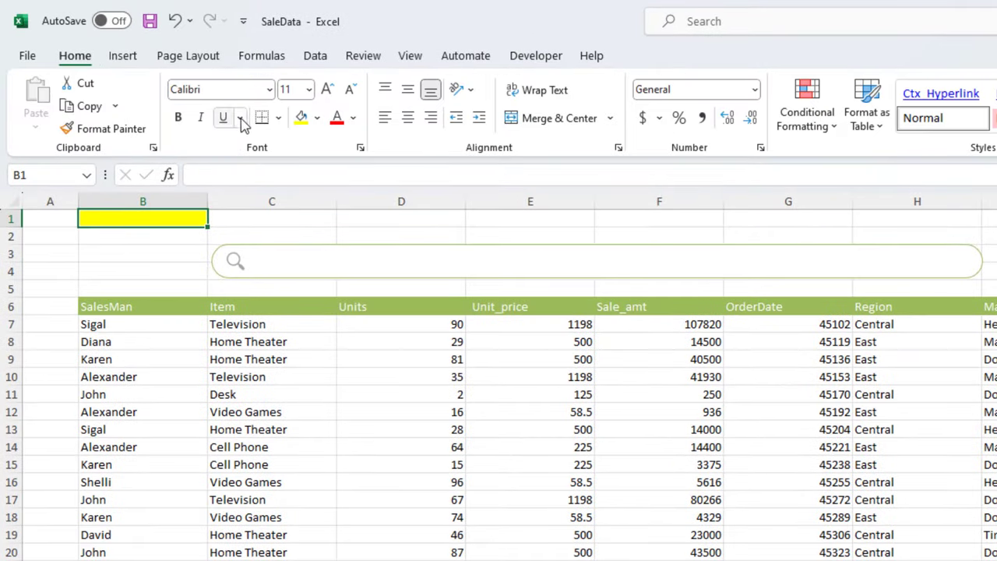
click(317, 118)
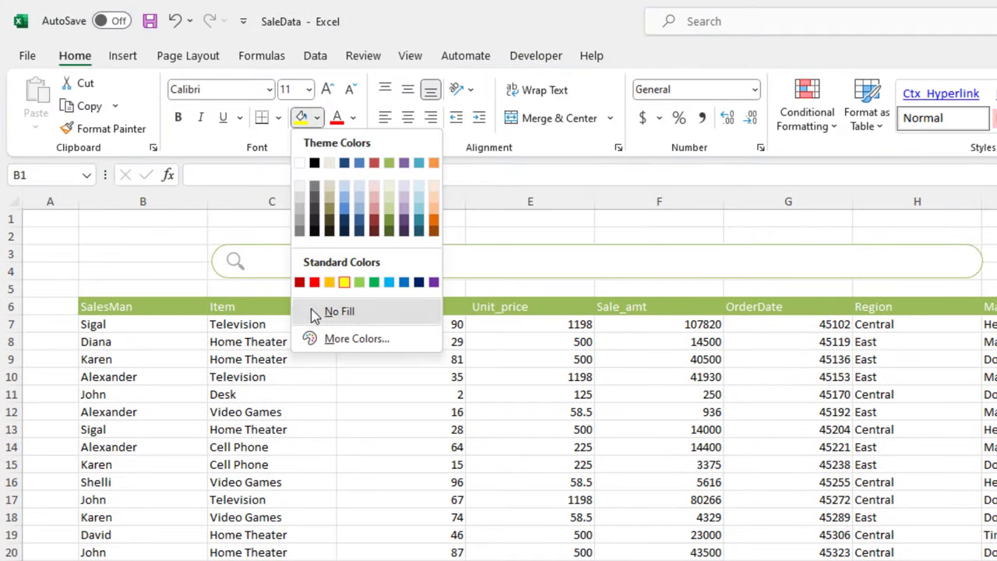
click(312, 310)
click(355, 117)
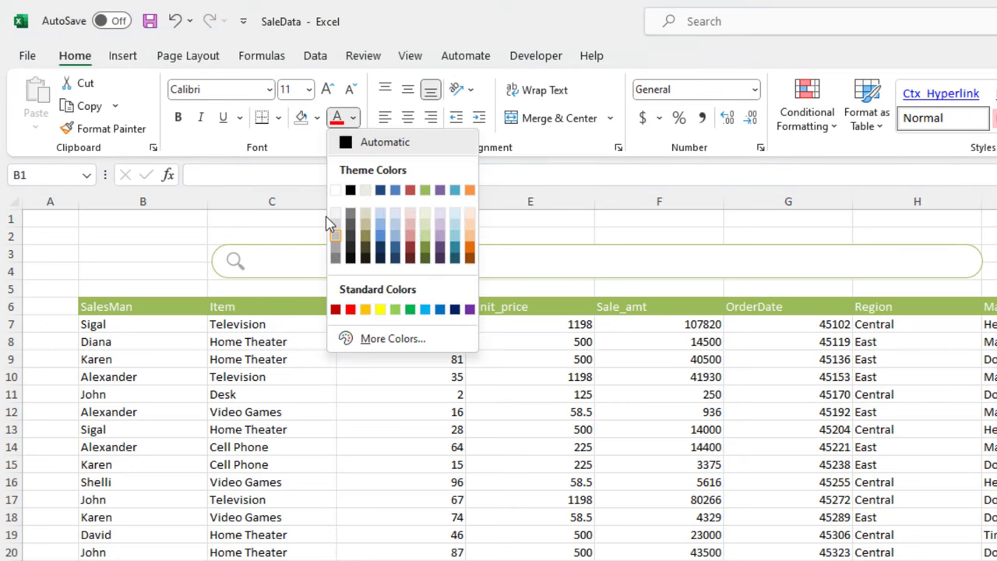
click(339, 192)
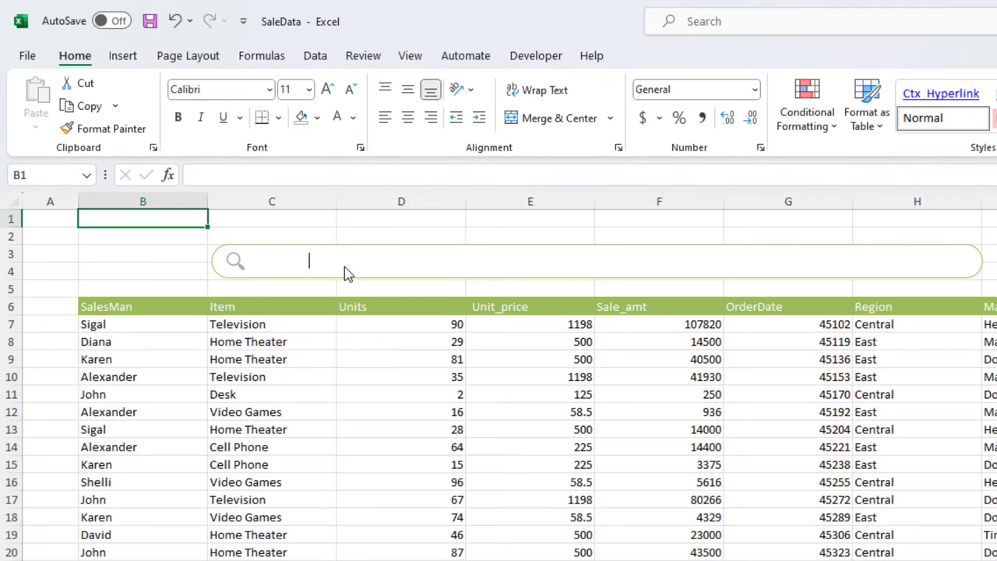
Step: Filter the sales table by entering a partial salesperson name in the search box
click(345, 270)
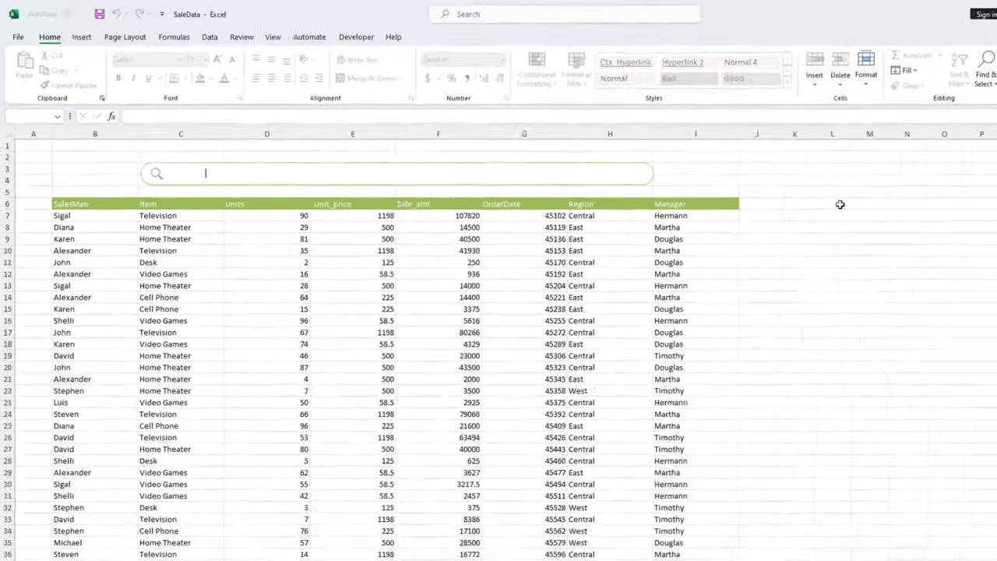
text(Davi)
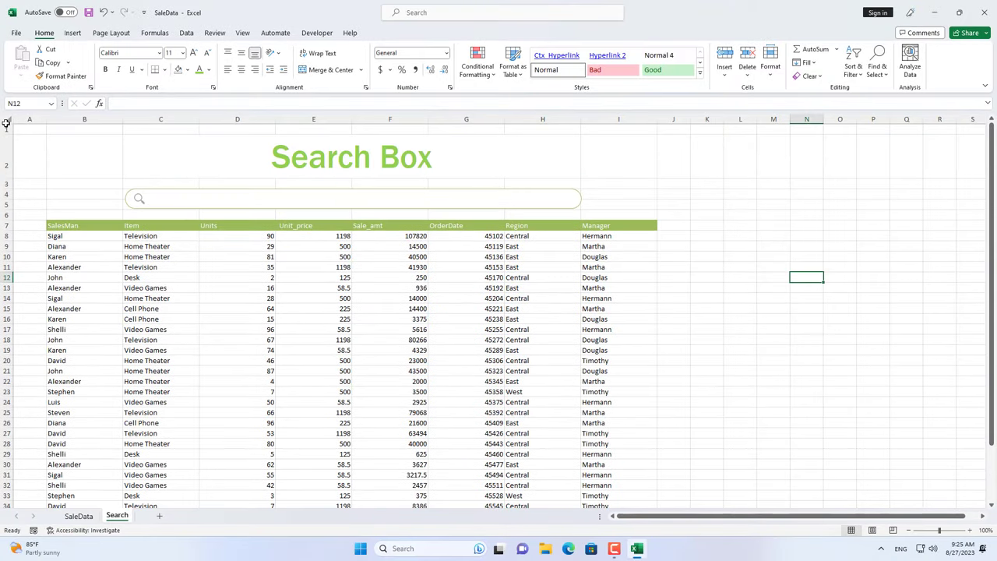
Step: Hide the gridlines on the Search sheet
click(242, 33)
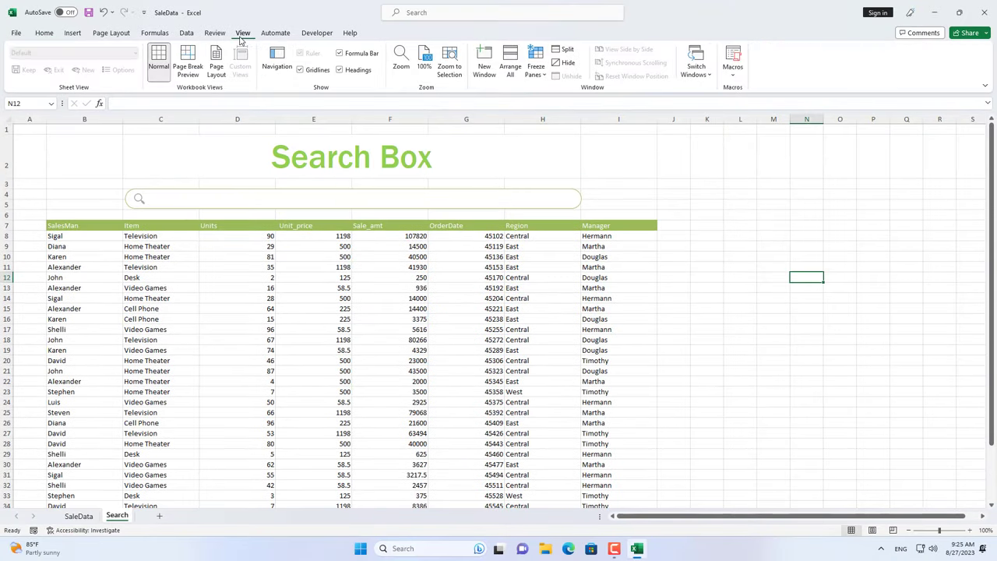
click(301, 70)
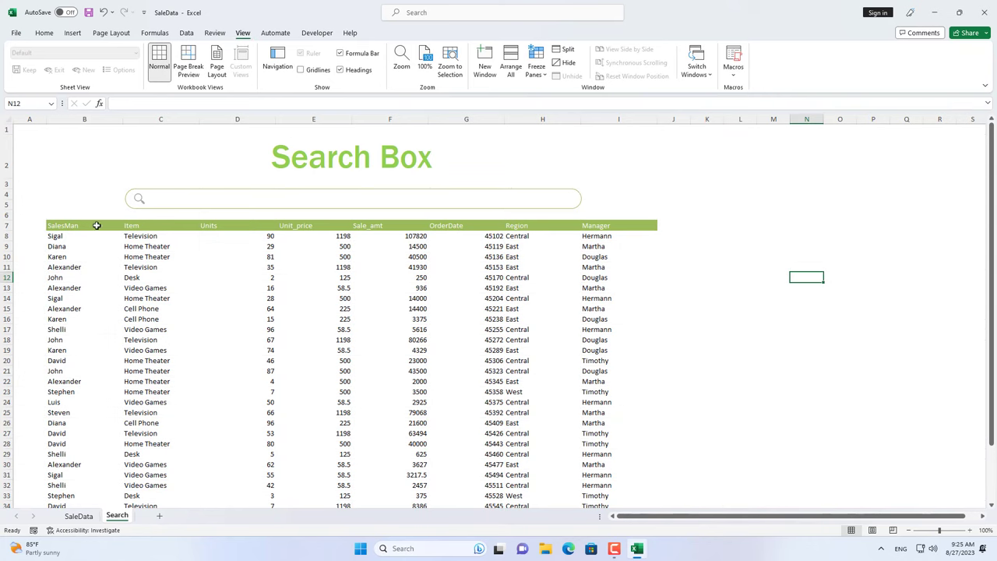
Step: Start a new conditional formatting rule for B7:I40 that formats only cells containing No Blanks
drag(97, 225, 616, 484)
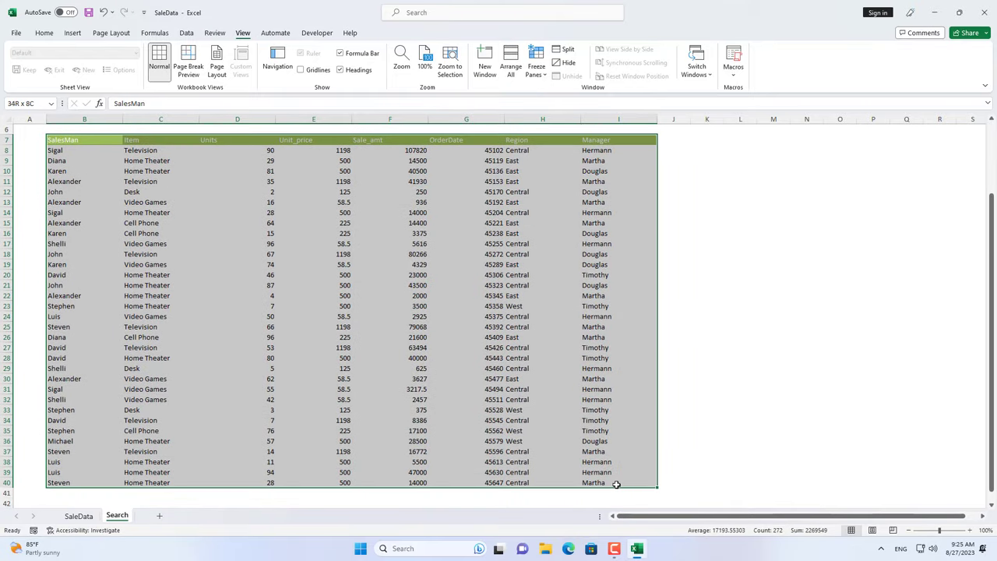
click(53, 34)
click(493, 75)
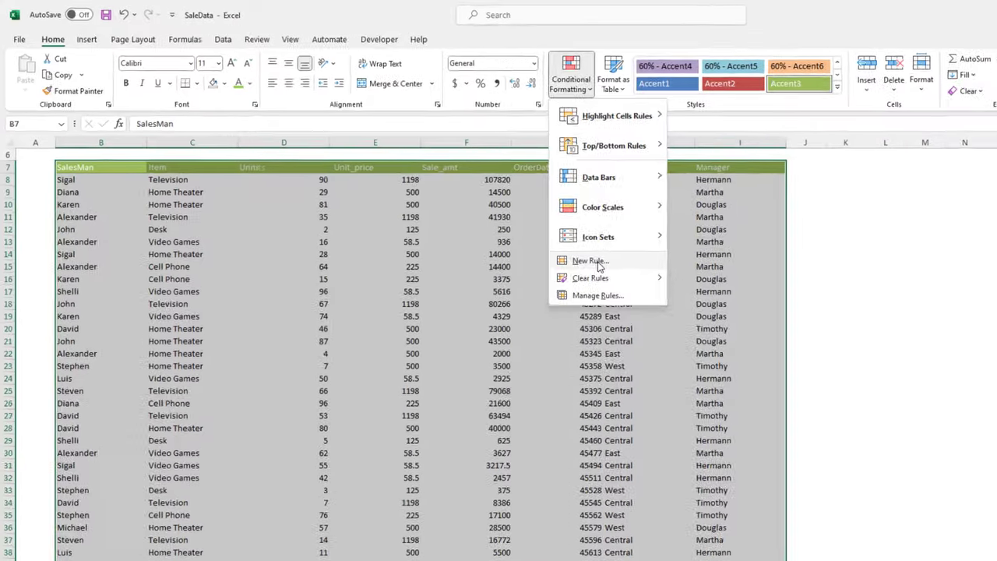
click(492, 218)
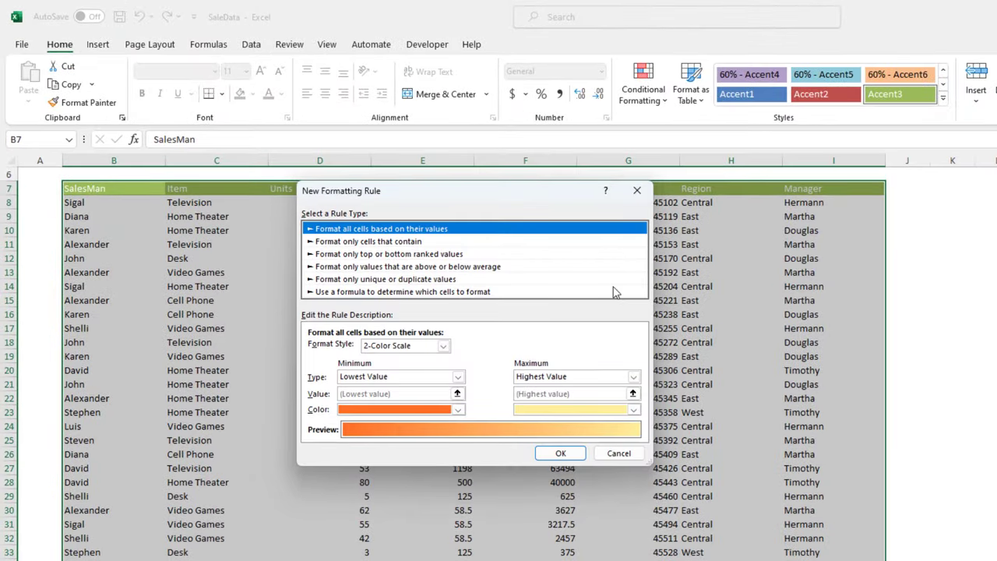
click(329, 245)
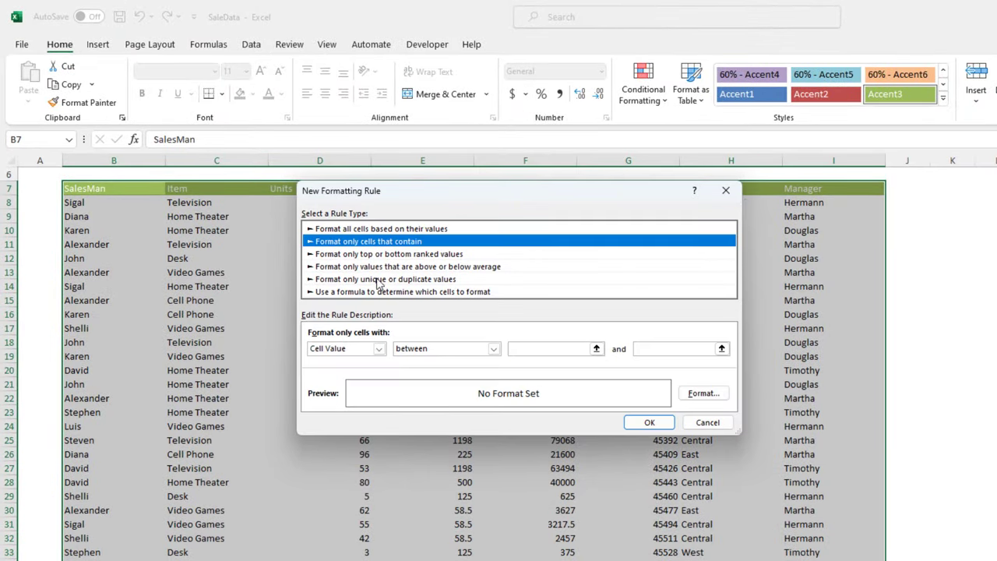
click(379, 348)
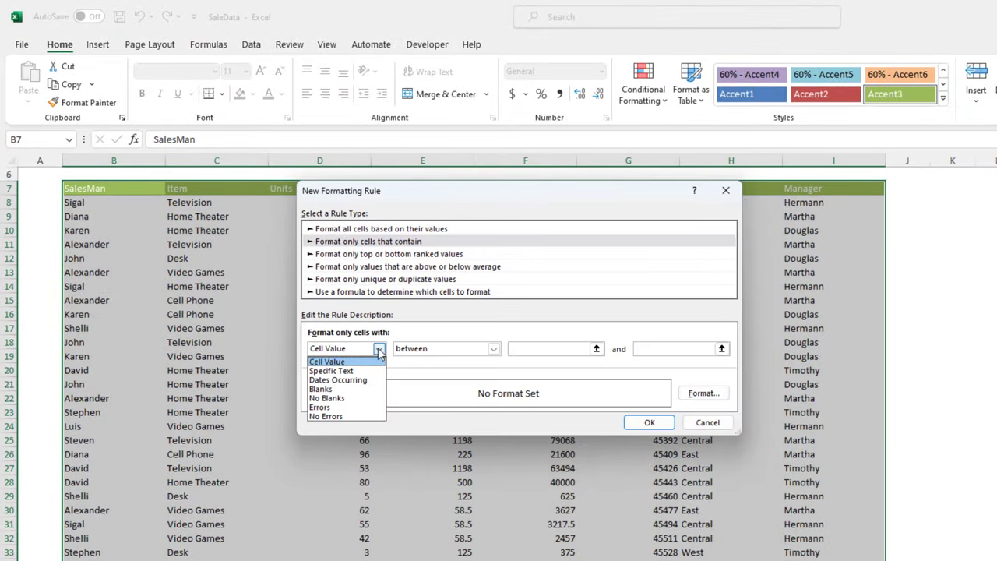
click(363, 398)
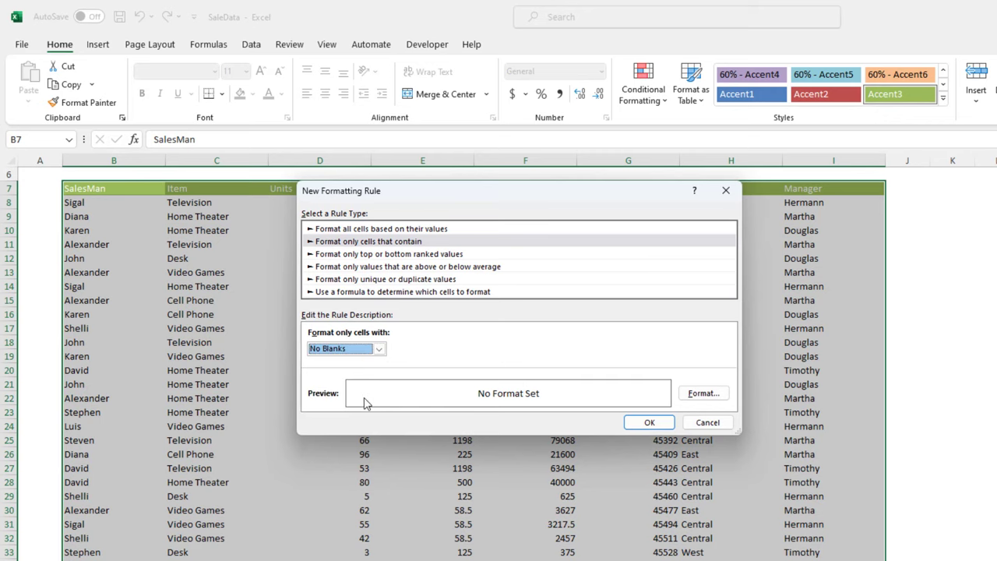
Step: Set a light green border on all four sides as the No Blanks rule's format and apply the rule
click(703, 393)
click(393, 153)
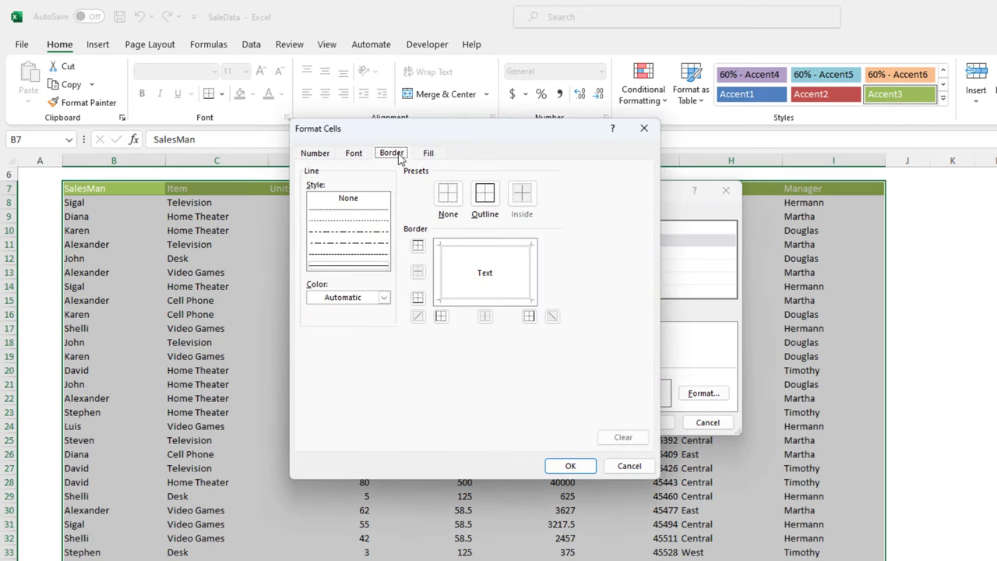
click(384, 297)
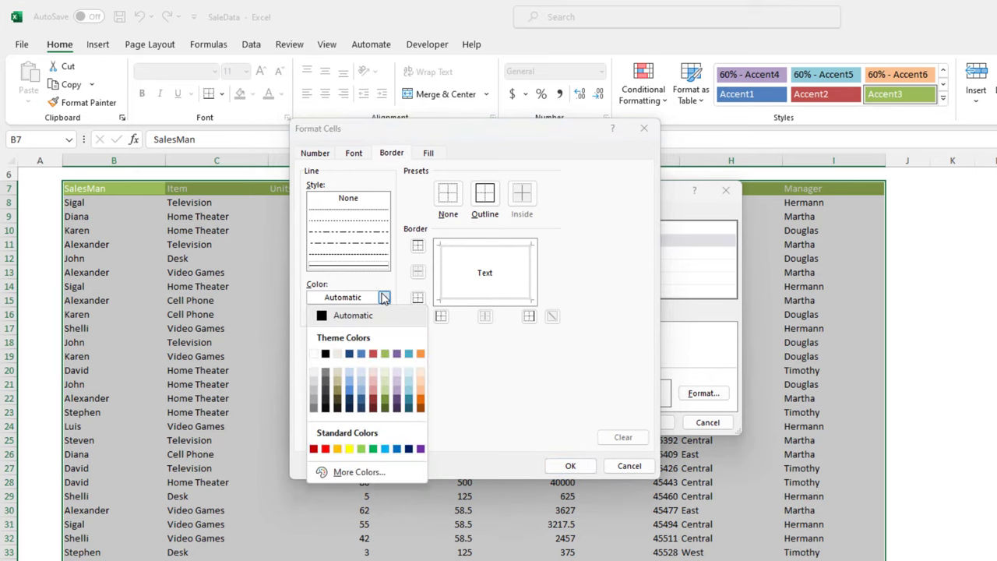
click(385, 403)
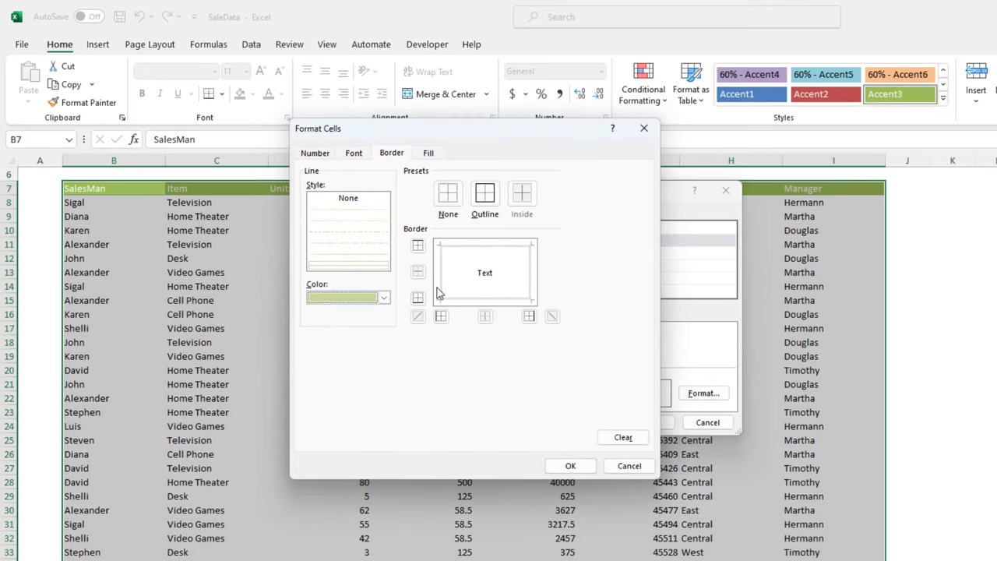
click(440, 292)
click(488, 251)
click(533, 272)
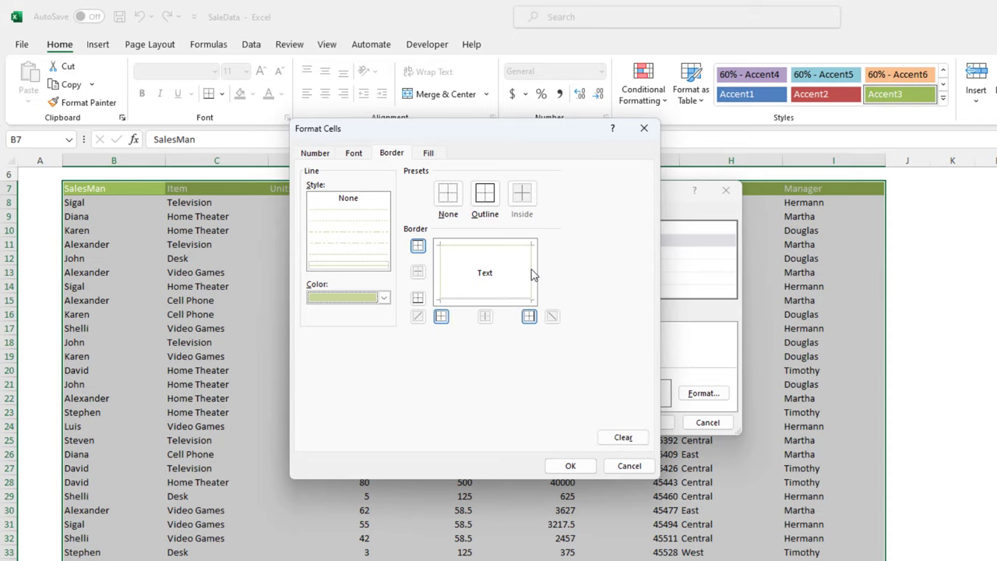
click(503, 304)
click(570, 465)
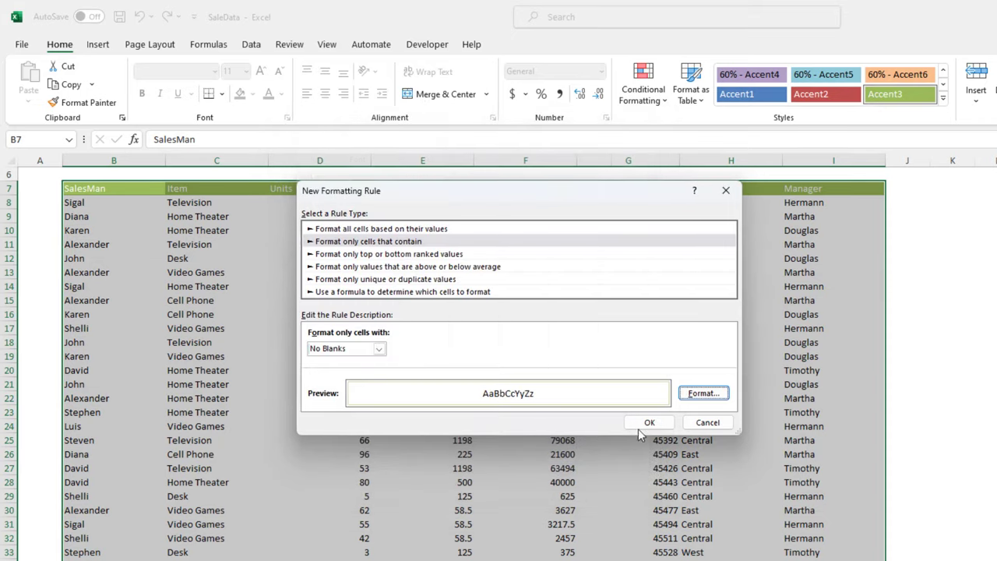
click(642, 424)
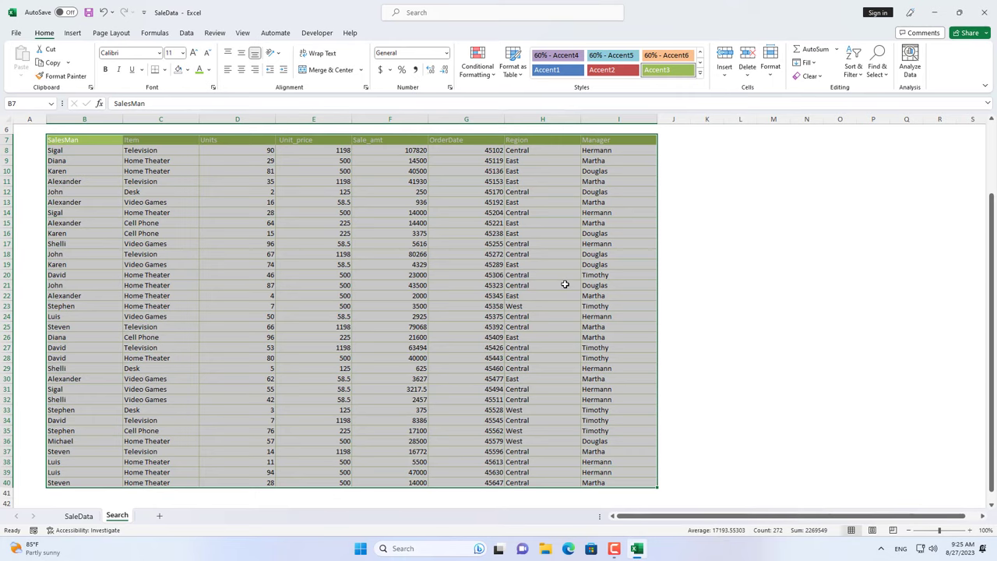
Step: Place the text cursor in the search box above the sales table
scroll(565, 284, up, 2)
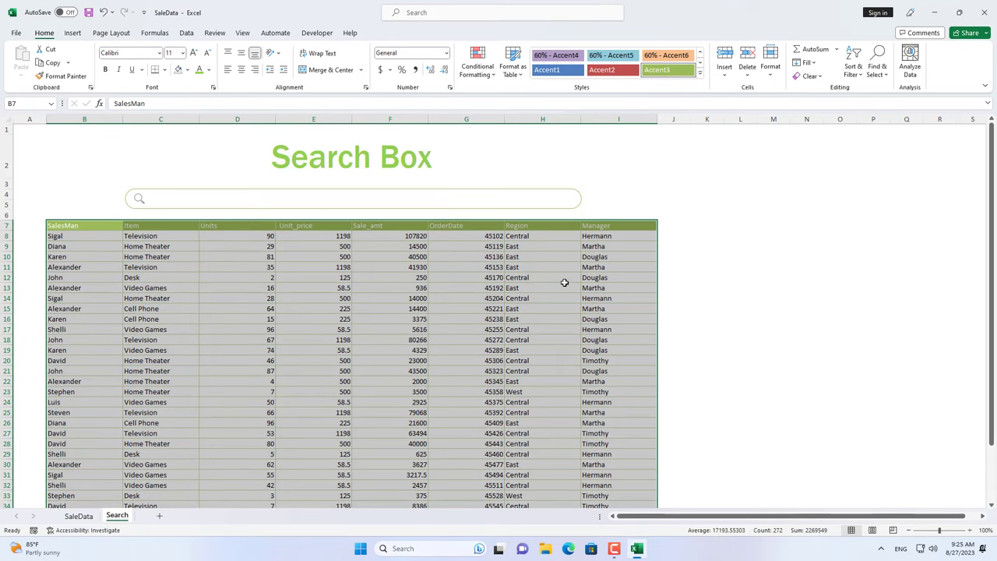
click(455, 205)
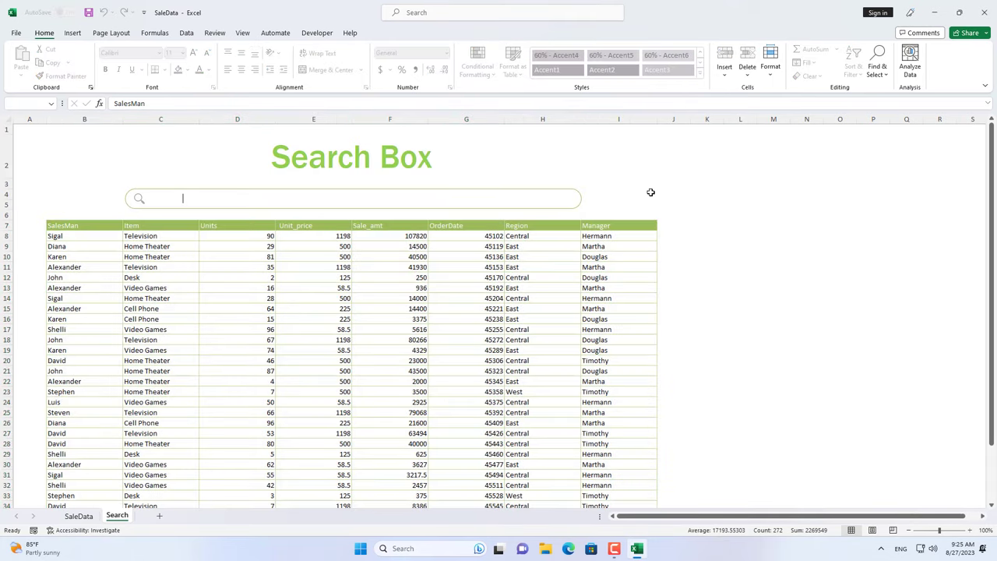